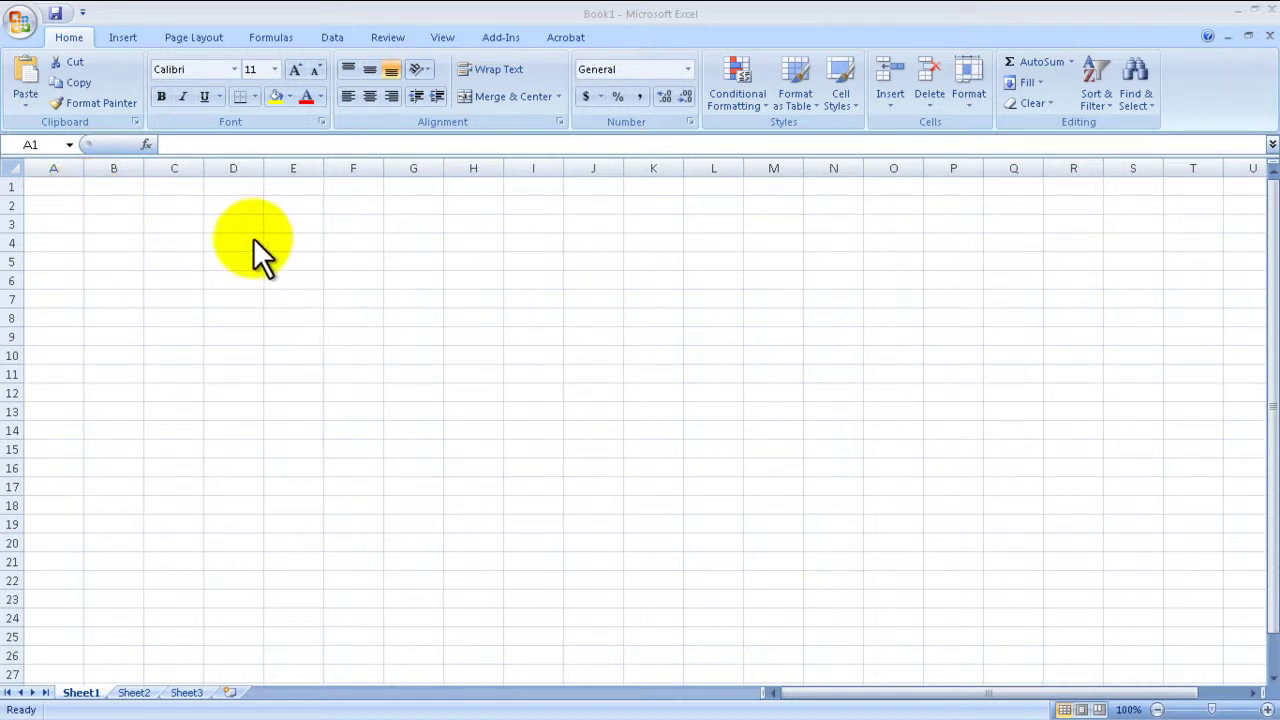
{"action": "left_click", "coordinate": [57, 191]}
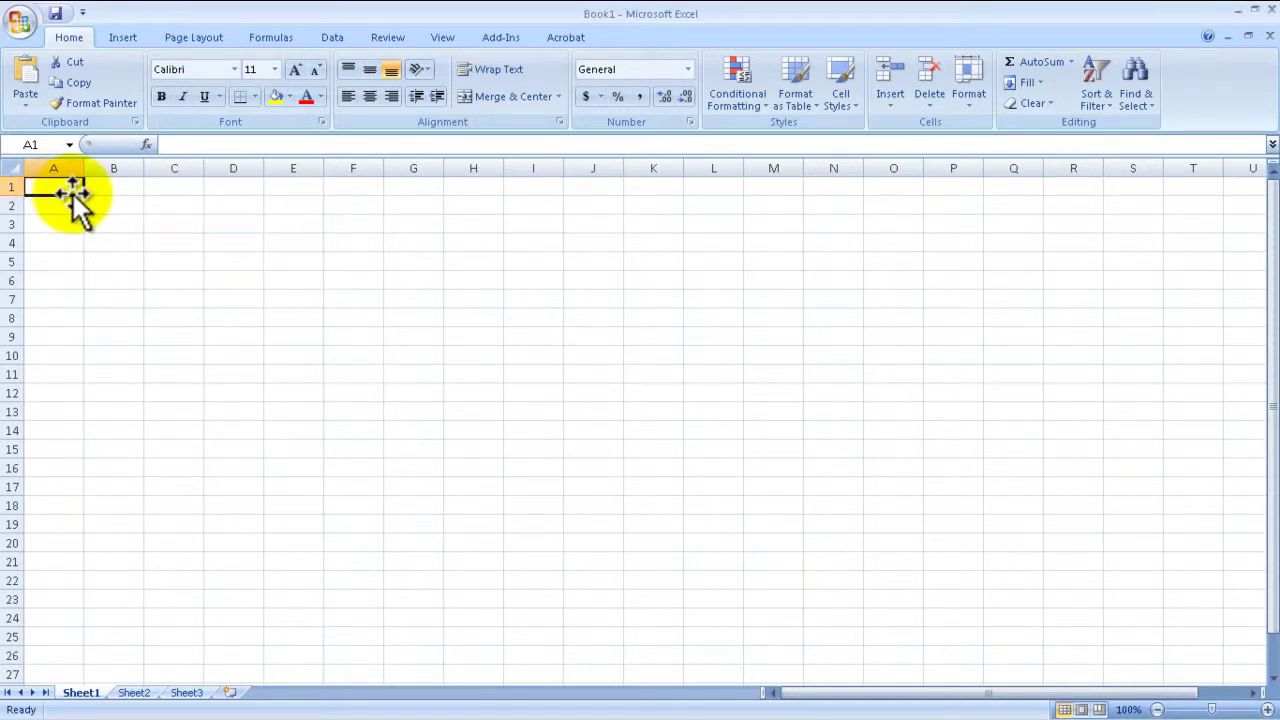
{"action": "type", "text": "Buget"}
{"action": "key", "text": "Return"}
{"action": "key", "text": "Return"}
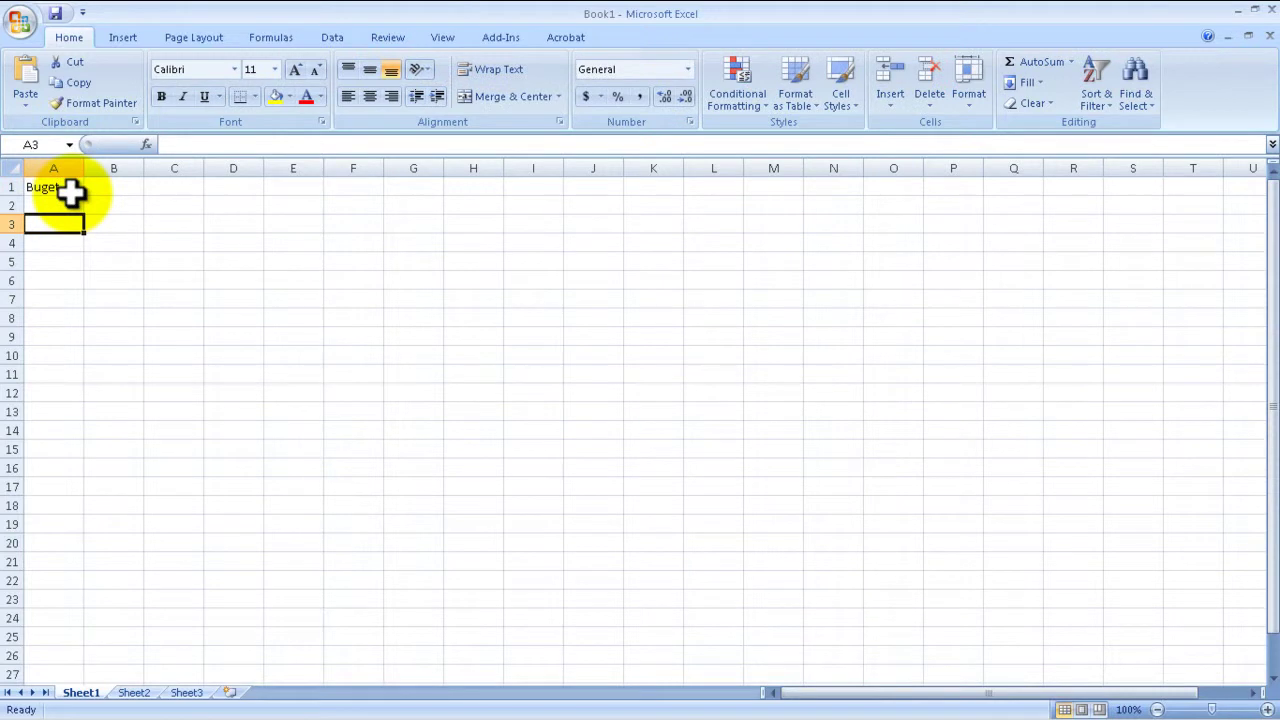
Step: Enter Budget in cell A1 and 2010 in cell B1 of Sheet1
{"action": "left_click", "coordinate": [71, 193]}
{"action": "type", "text": "Budget"}
{"action": "key", "text": "Return"}
{"action": "key", "text": "Return"}
{"action": "left_click", "coordinate": [113, 190]}
{"action": "type", "text": "2010"}
{"action": "key", "text": "Return"}
{"action": "key", "text": "Return"}
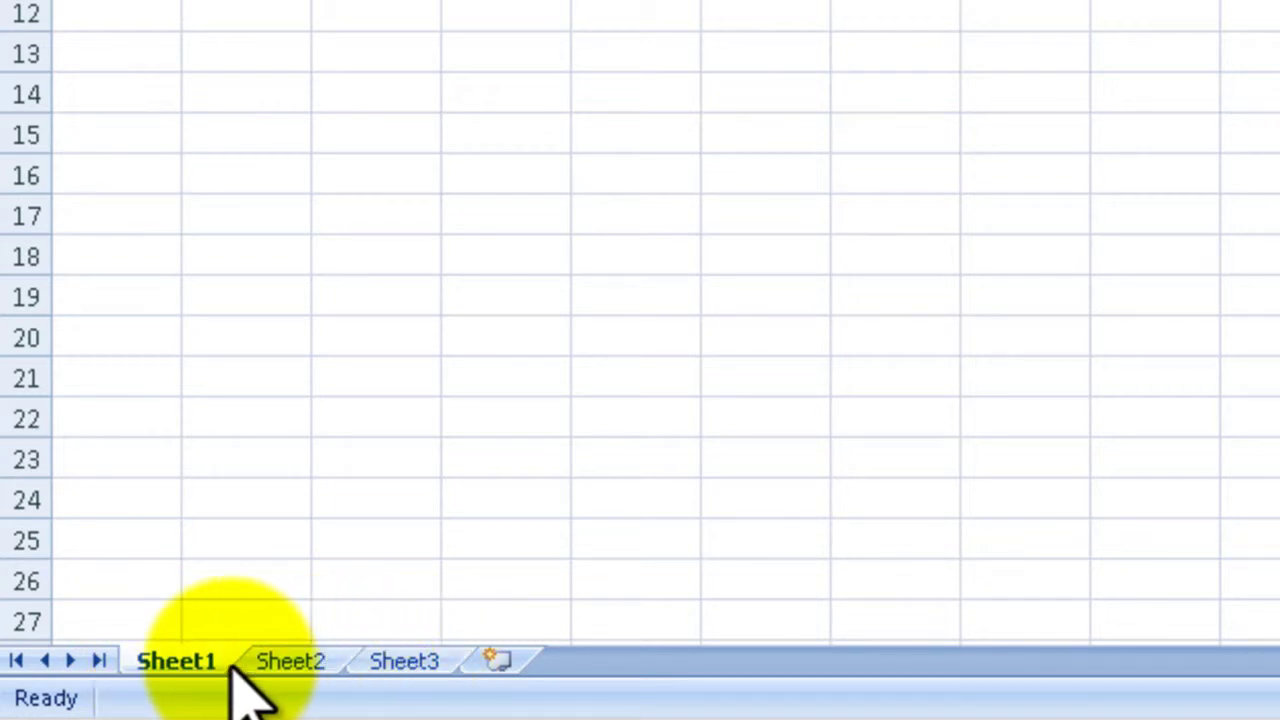
Step: On Sheet2, enter Budget in cell A1 and 2011 in cell B1
{"action": "left_click", "coordinate": [290, 665]}
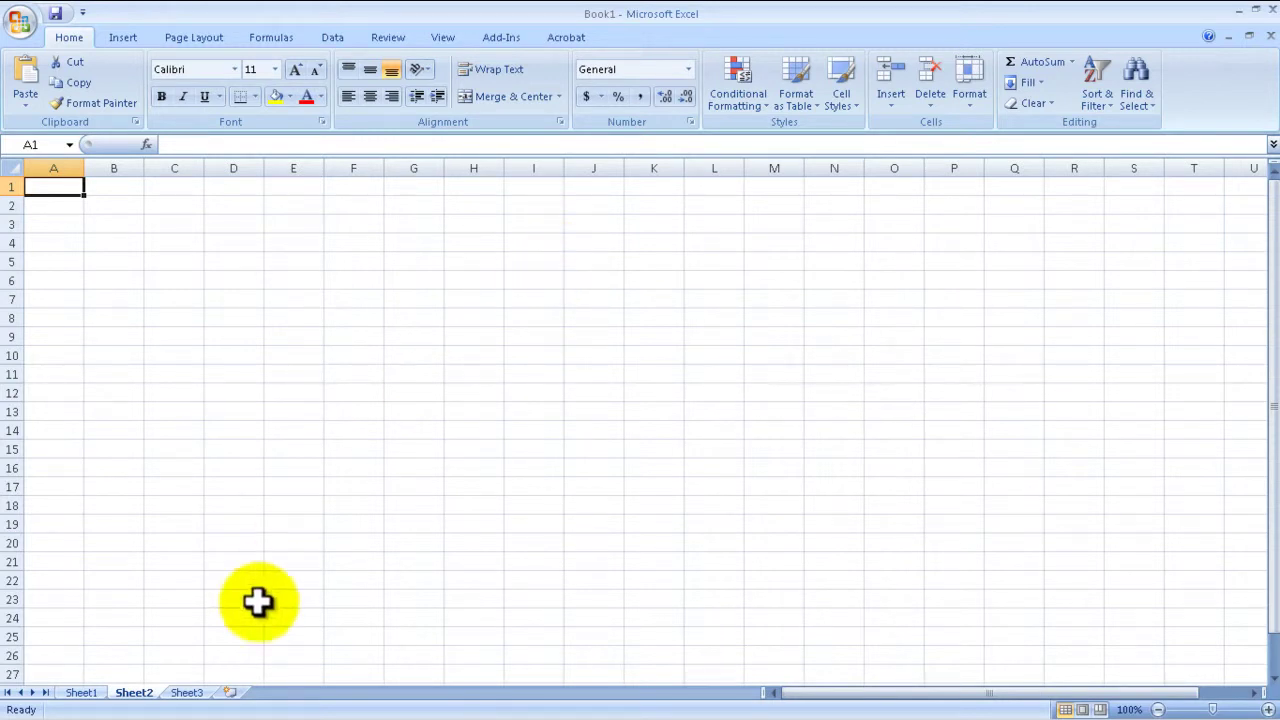
{"action": "left_click", "coordinate": [88, 693]}
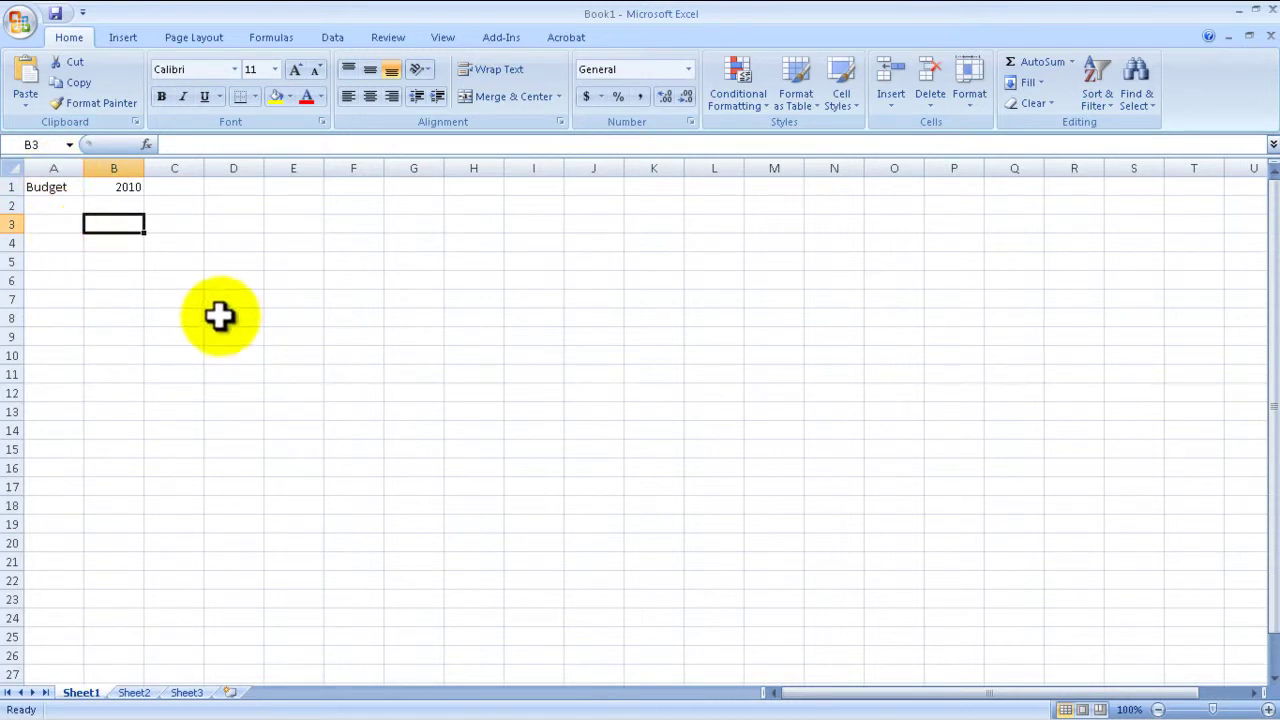
{"action": "left_click", "coordinate": [143, 695]}
{"action": "type", "text": "Budget"}
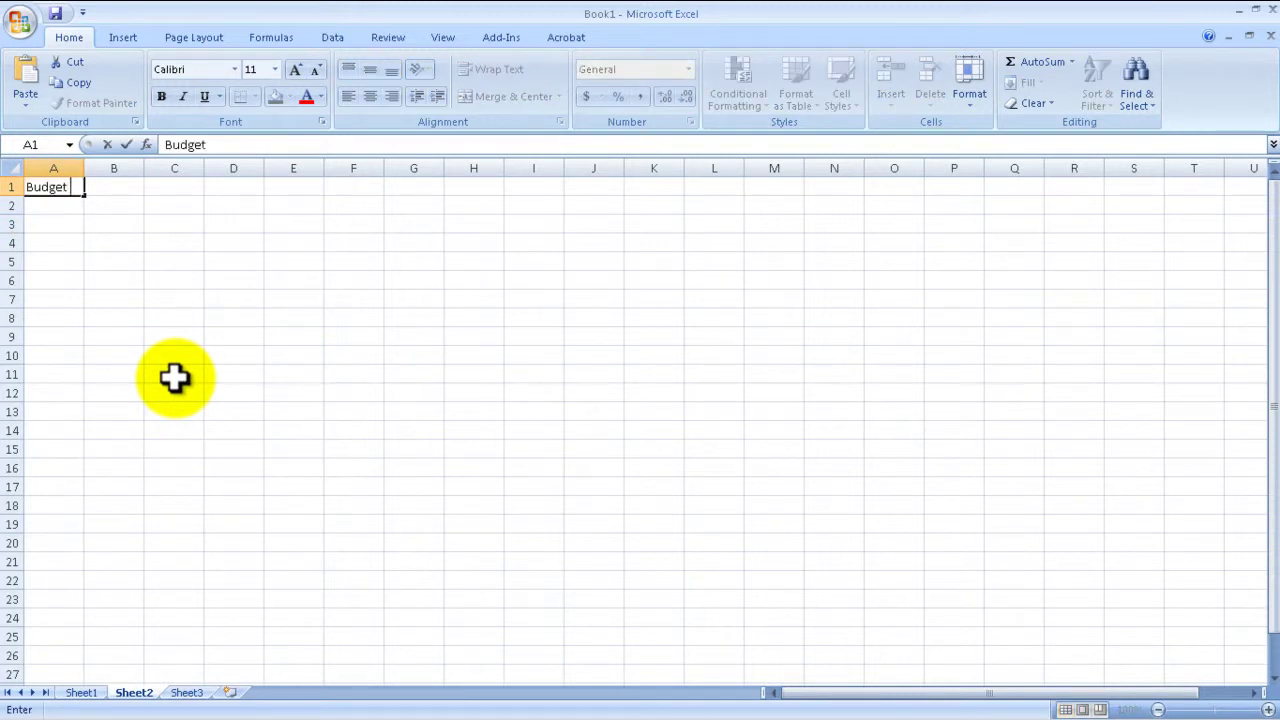
{"action": "key", "text": "Tab"}
{"action": "type", "text": "2011"}
{"action": "key", "text": "Tab"}
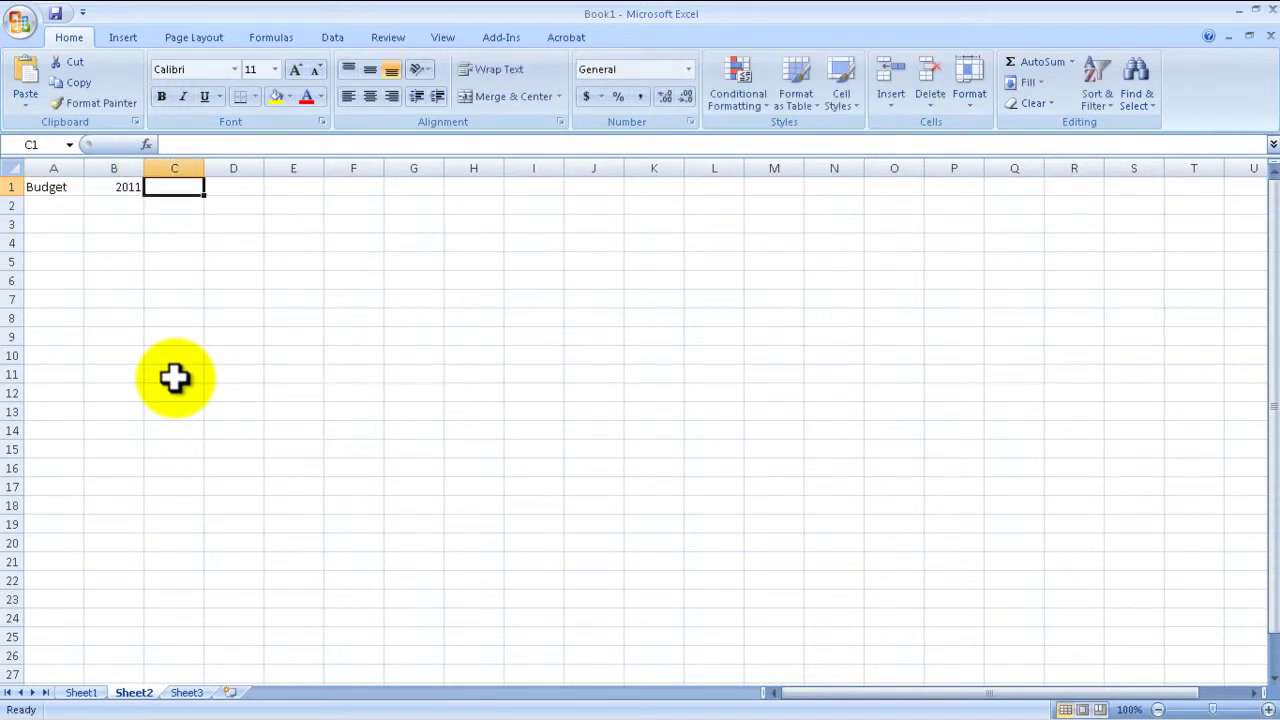
Step: On Sheet3, enter Budget 2012 in cell A1
{"action": "double_click", "coordinate": [188, 693]}
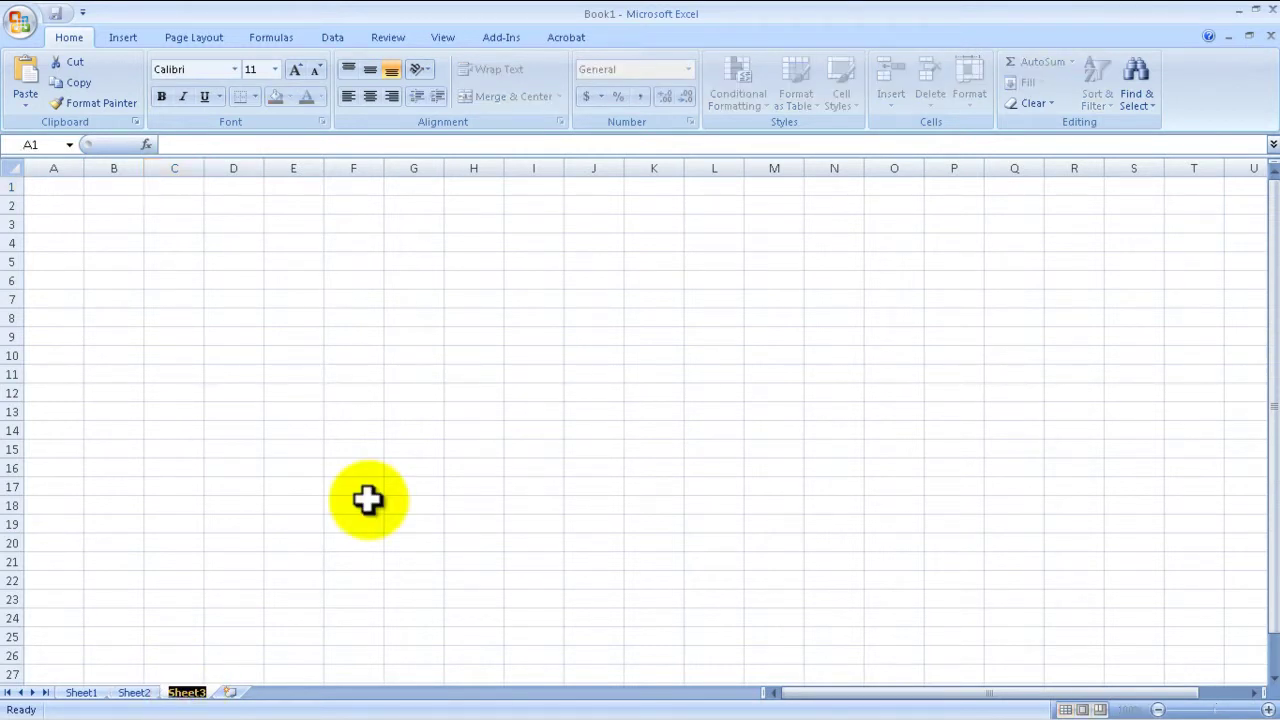
{"action": "left_click", "coordinate": [367, 500]}
{"action": "left_click", "coordinate": [66, 189]}
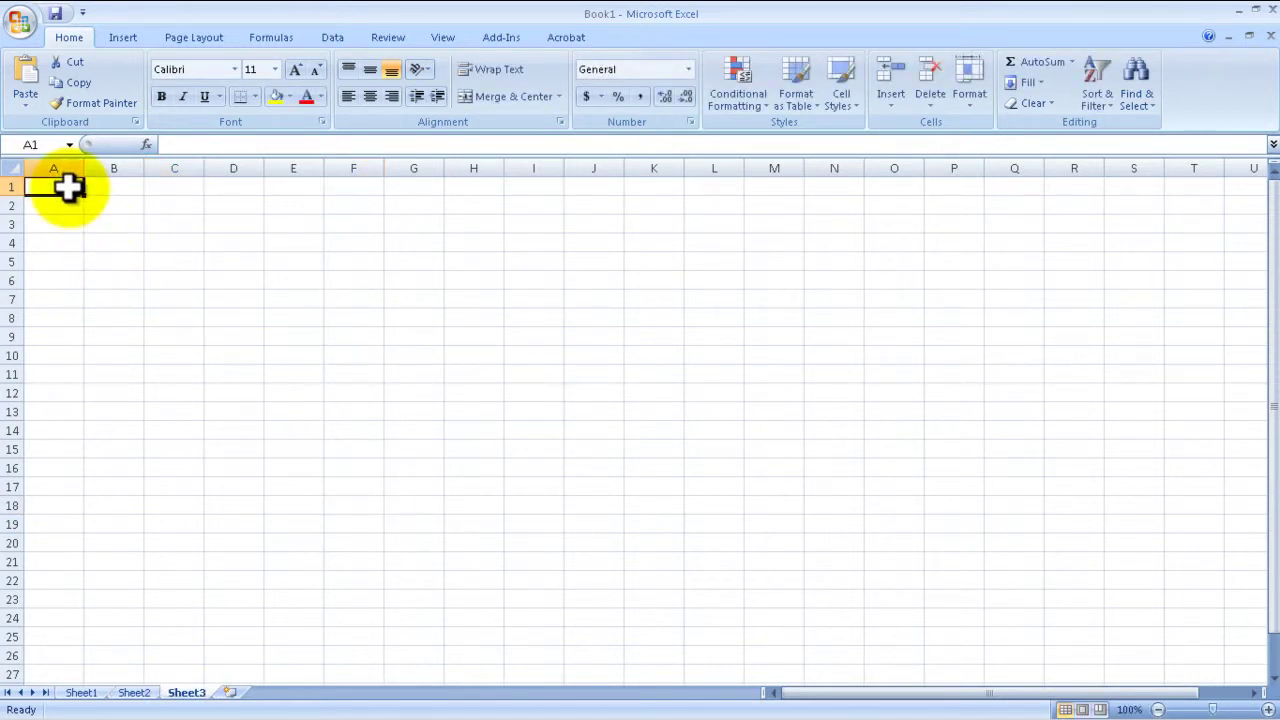
{"action": "type", "text": "Budget 2012"}
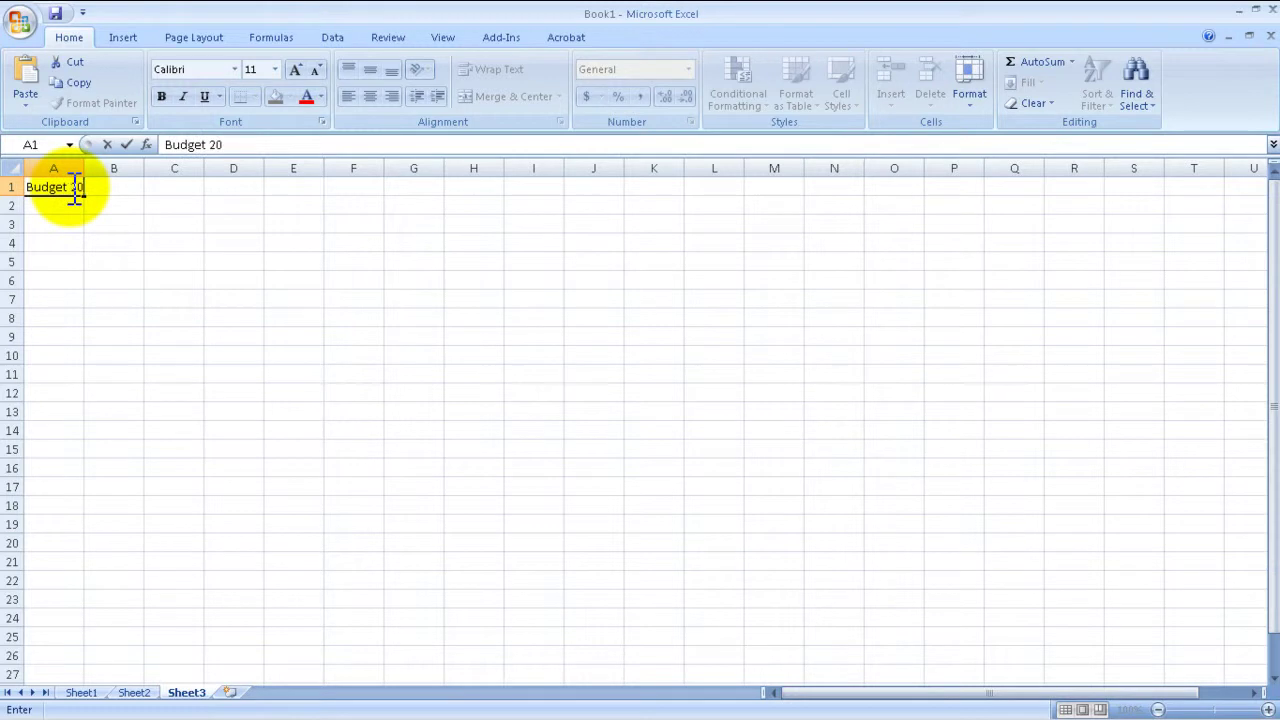
{"action": "key", "text": "Return"}
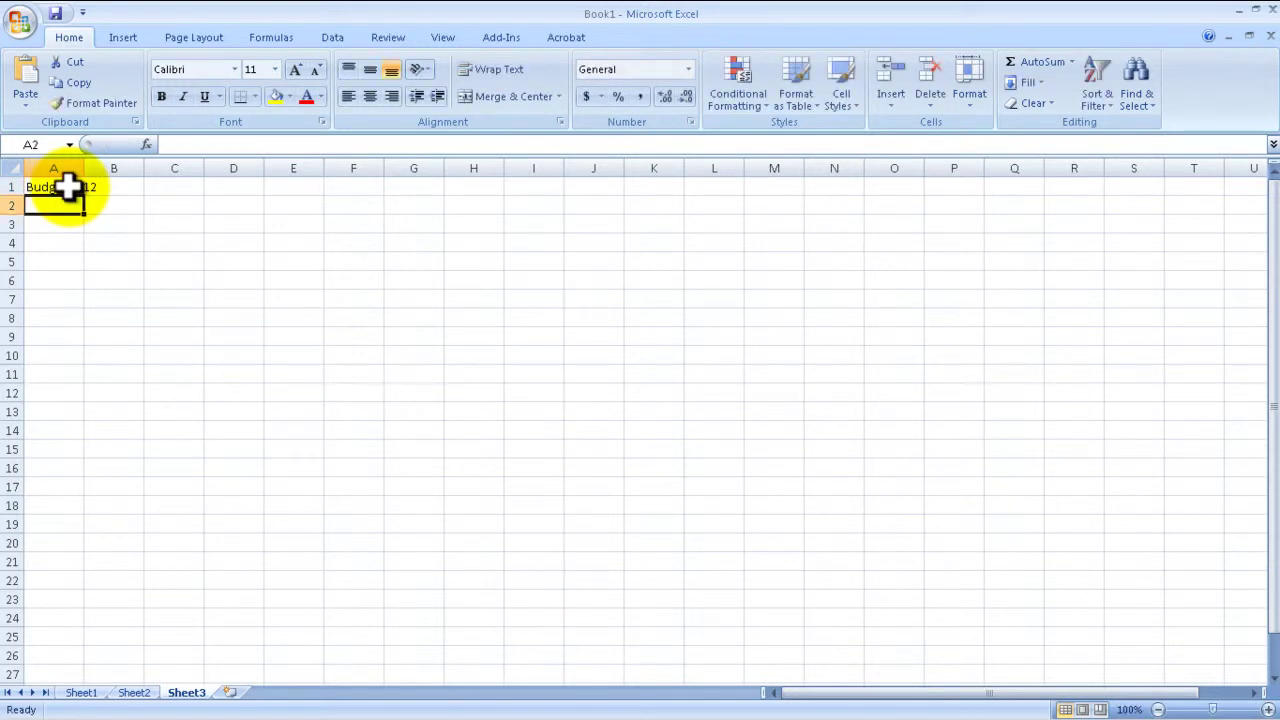
Step: Review the budget headings on the three worksheets and return to Sheet1
{"action": "left_click", "coordinate": [136, 694]}
{"action": "left_click", "coordinate": [86, 697]}
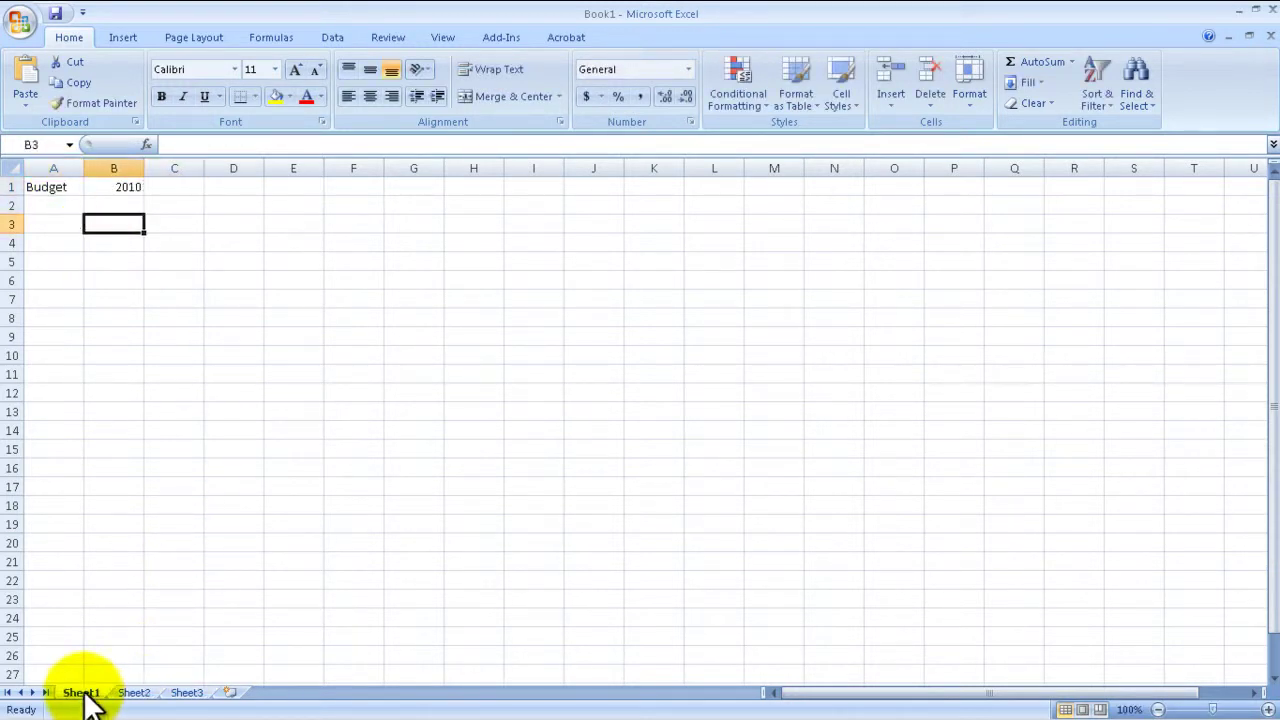
{"action": "left_click", "coordinate": [145, 695]}
{"action": "left_click", "coordinate": [172, 695]}
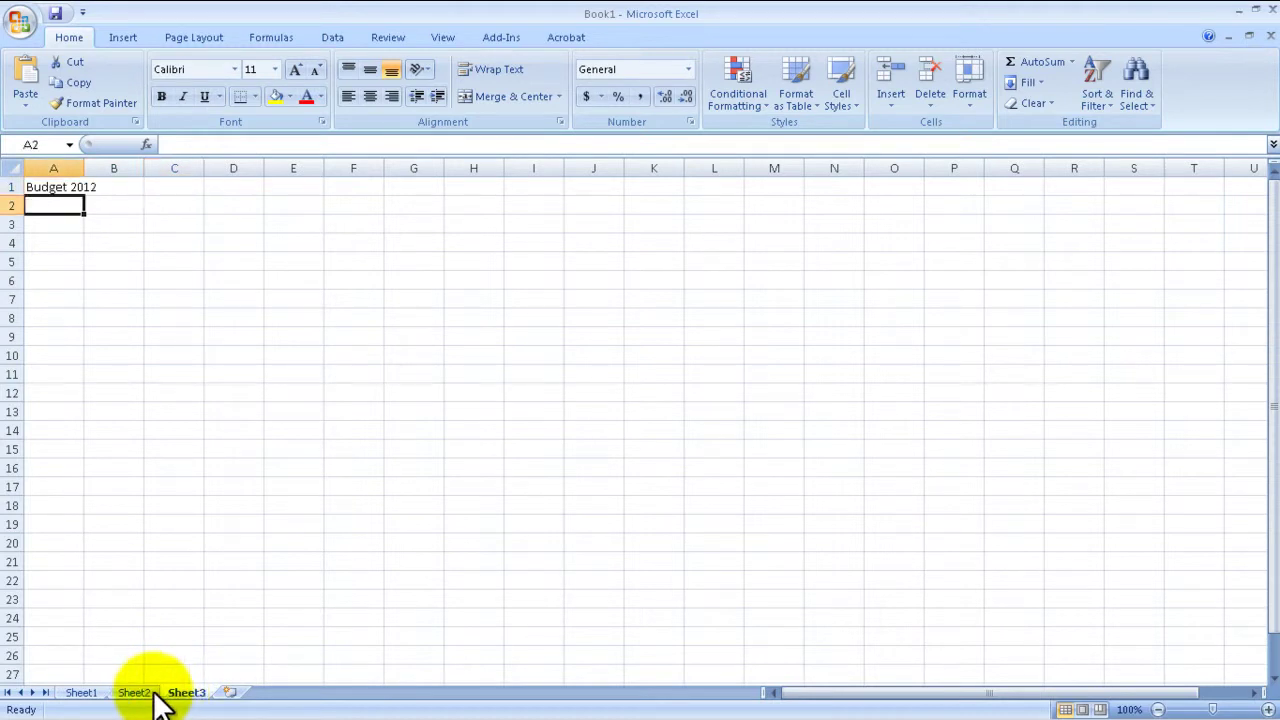
{"action": "left_click", "coordinate": [88, 697]}
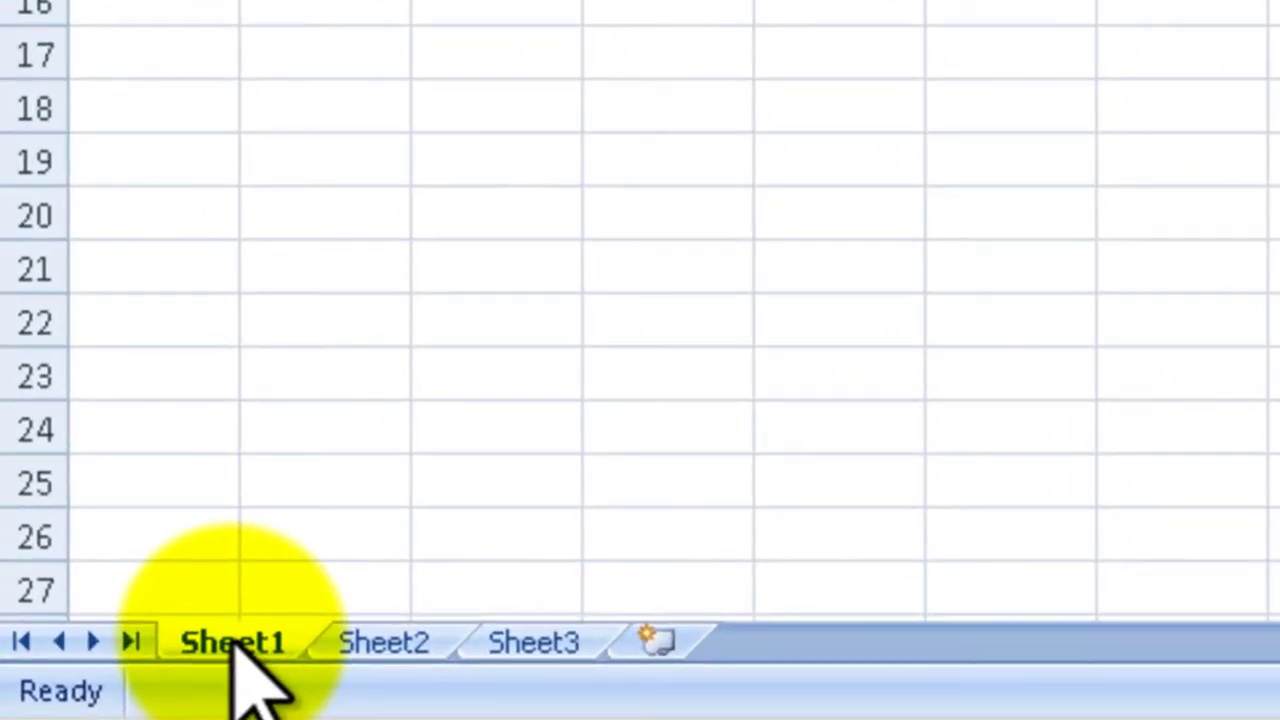
Step: Rename the Sheet1 worksheet as 2010
{"action": "right_click", "coordinate": [237, 645]}
{"action": "key", "text": "Escape"}
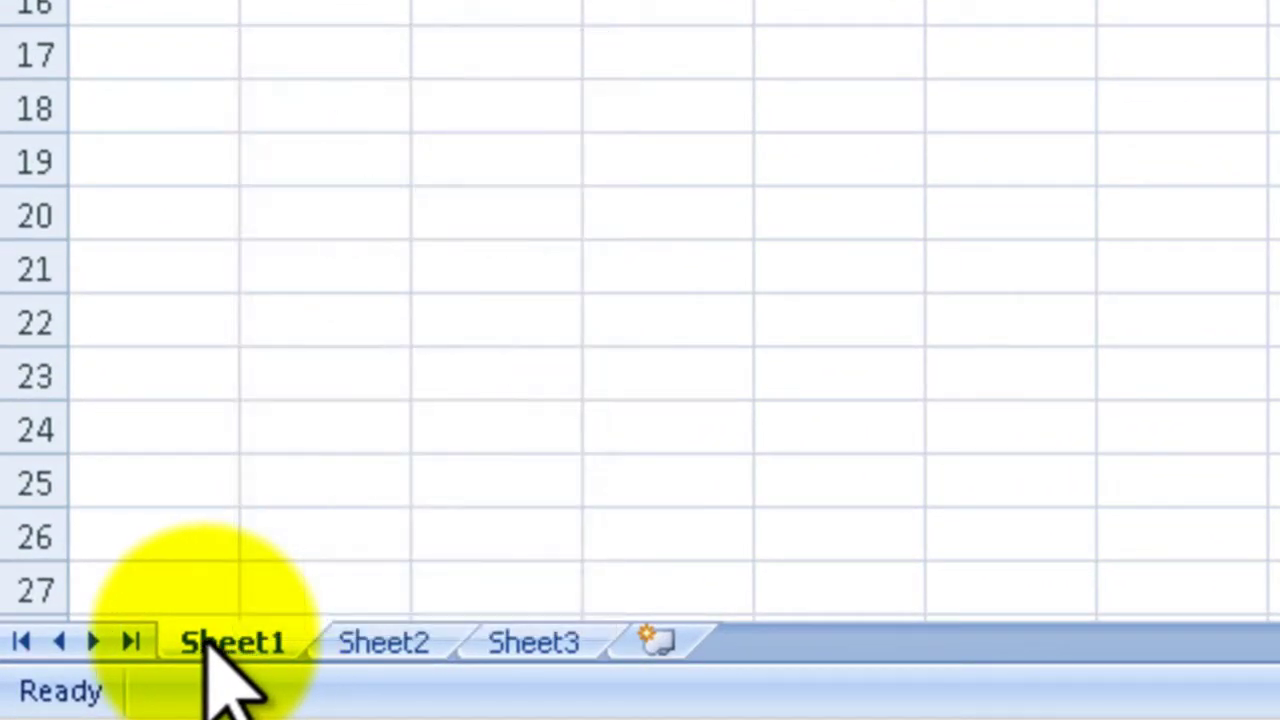
{"action": "right_click", "coordinate": [260, 665]}
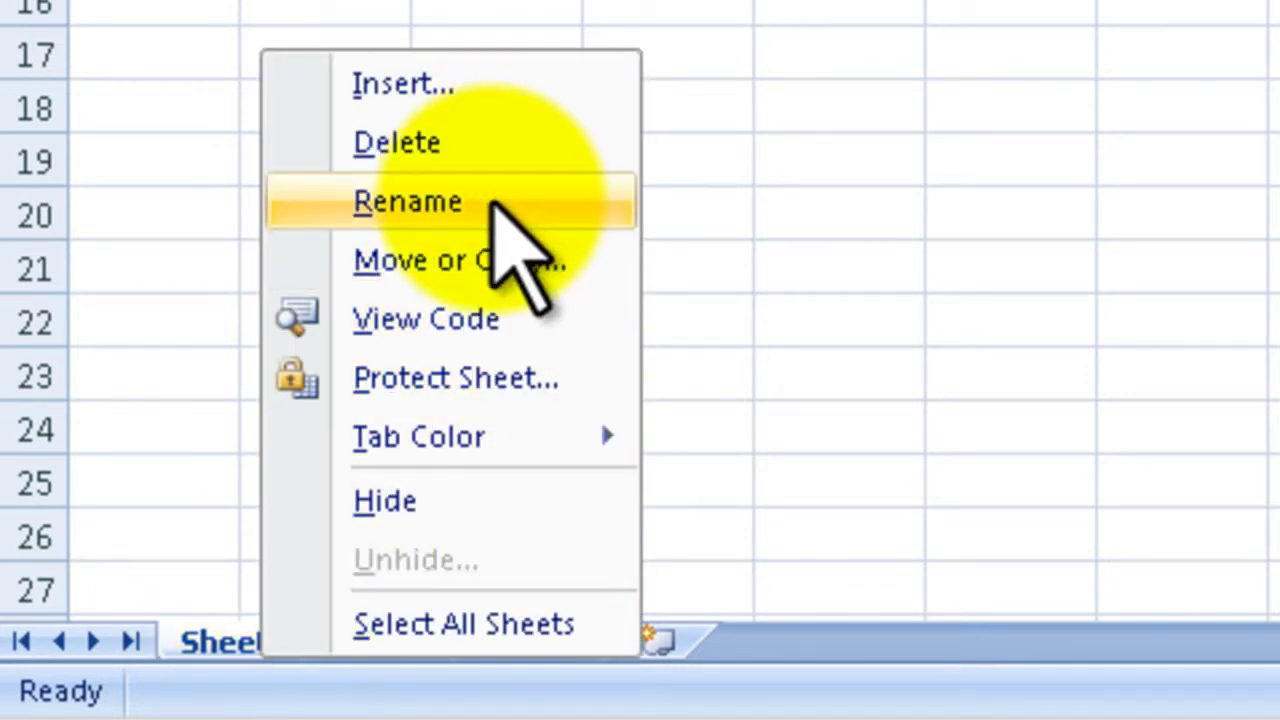
{"action": "left_click", "coordinate": [495, 200]}
{"action": "type", "text": "20"}
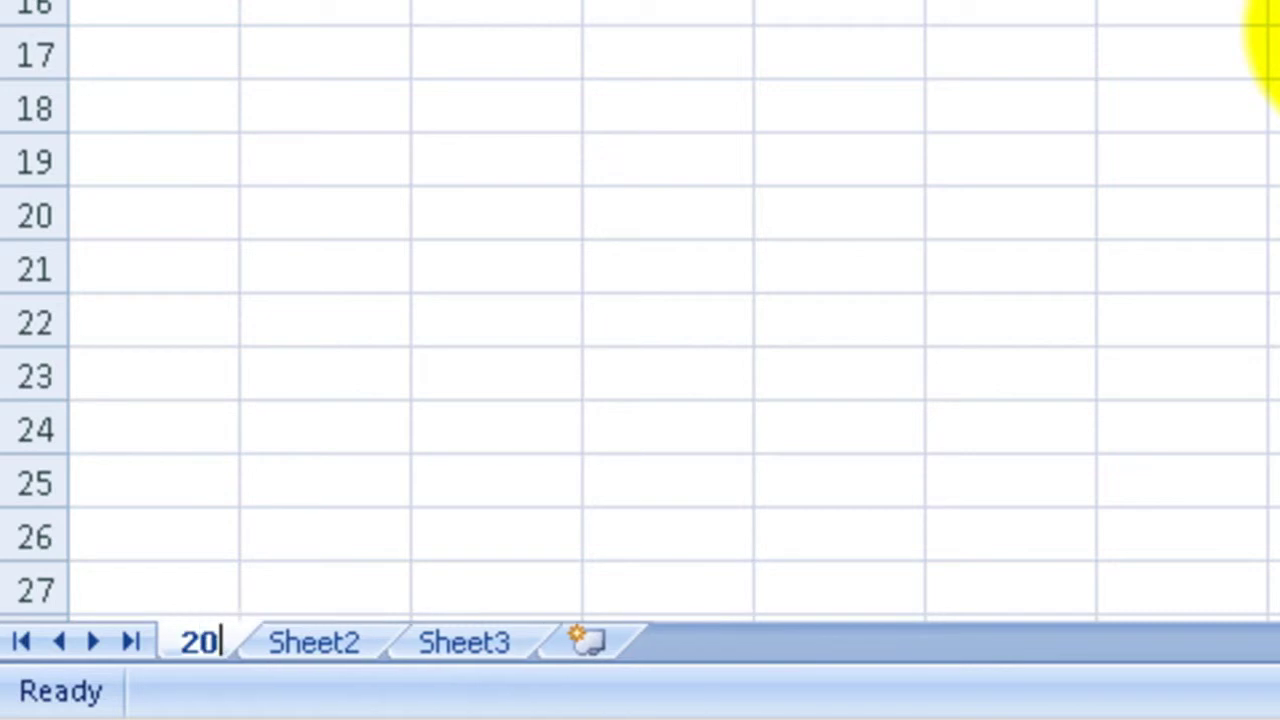
{"action": "type", "text": "10"}
{"action": "left_click", "coordinate": [1272, 50]}
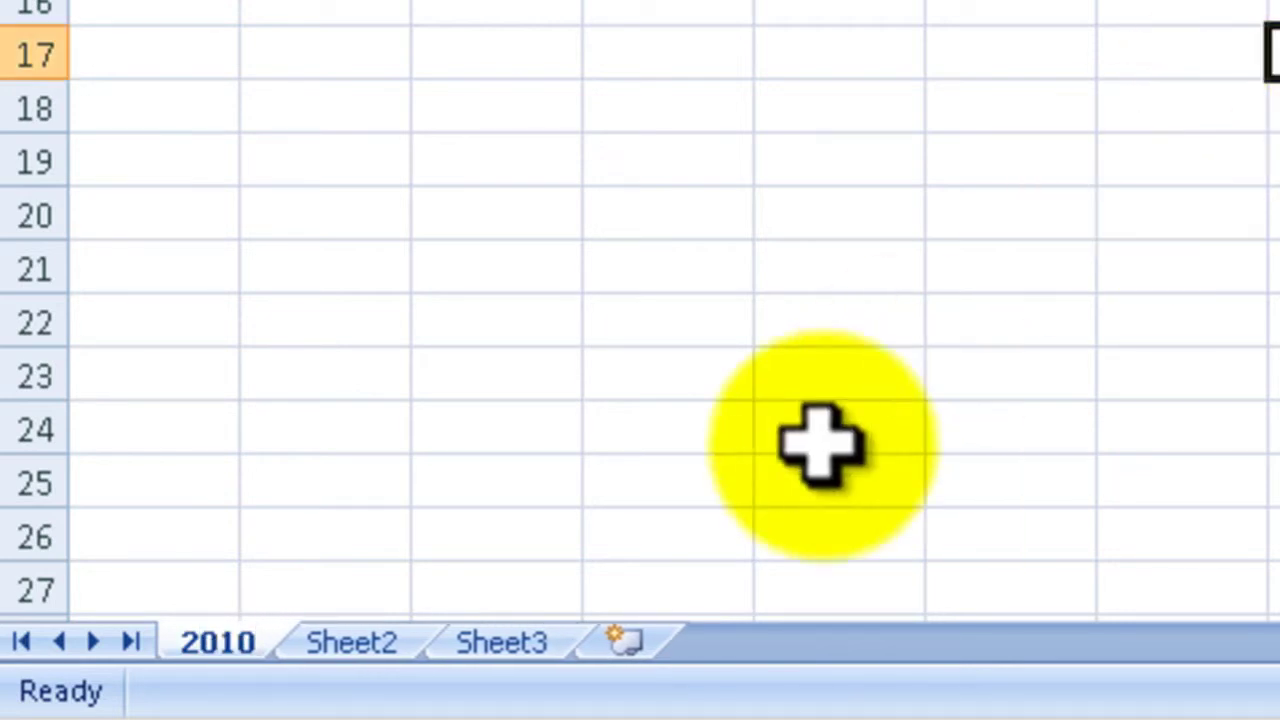
Step: Rename the Sheet2 worksheet as 2011
{"action": "left_click", "coordinate": [365, 658]}
{"action": "right_click", "coordinate": [365, 658]}
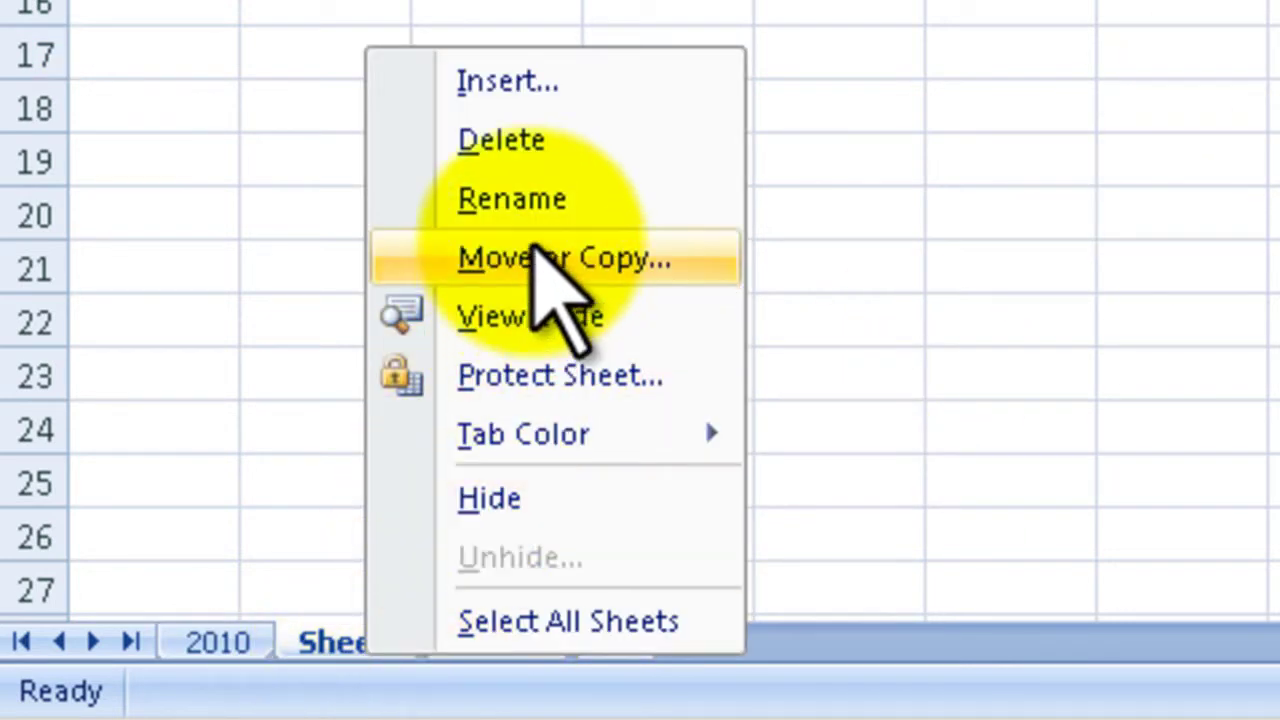
{"action": "left_click", "coordinate": [528, 205]}
{"action": "type", "text": "2011"}
{"action": "key", "text": "Return"}
Step: Rename the Sheet3 worksheet as 2012
{"action": "right_click", "coordinate": [470, 645]}
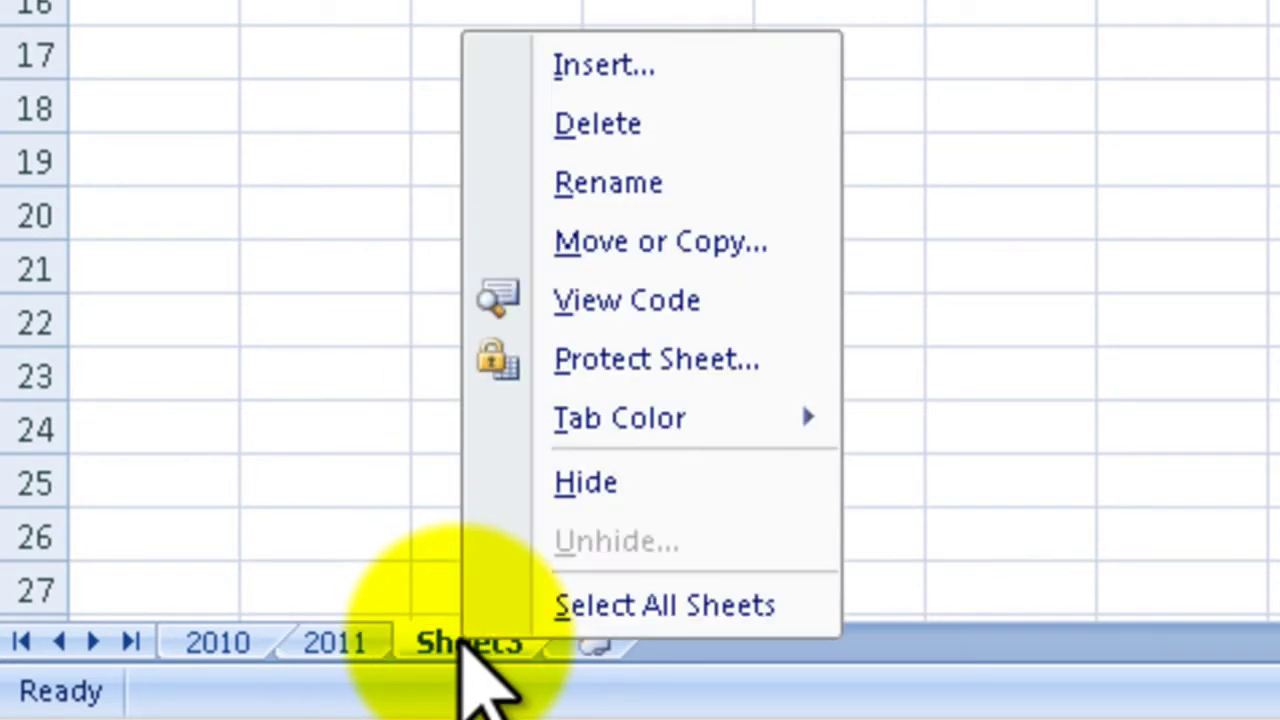
{"action": "left_click", "coordinate": [600, 185]}
{"action": "type", "text": "2012"}
{"action": "key", "text": "Return"}
{"action": "left_click", "coordinate": [660, 110]}
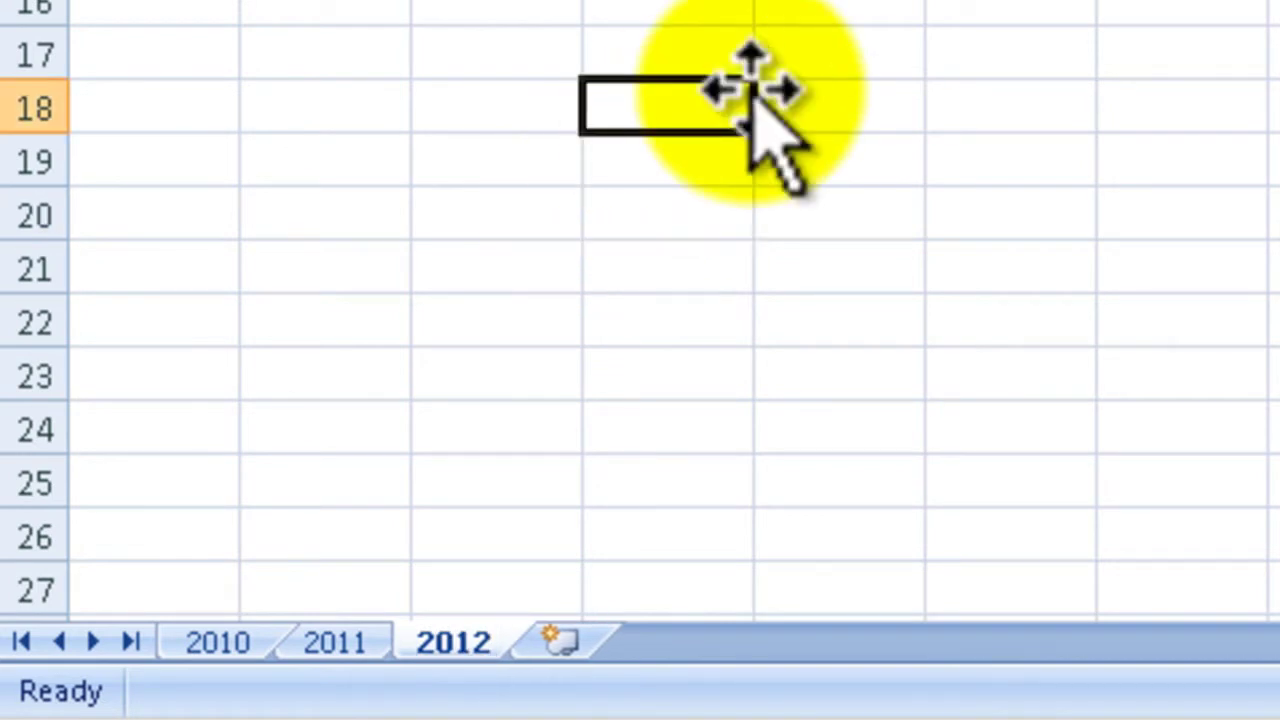
Step: Insert a new worksheet after the 2012 sheet and rename it as 2013
{"action": "left_click", "coordinate": [222, 645]}
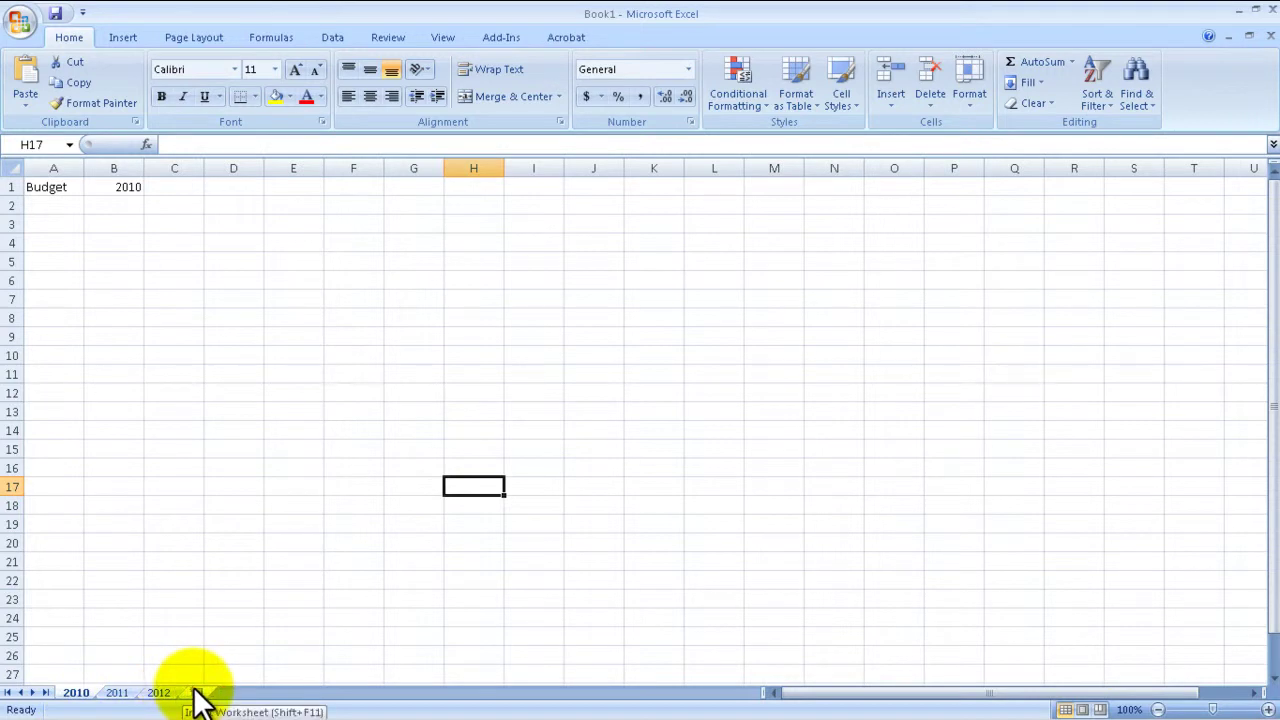
{"action": "left_click", "coordinate": [197, 693]}
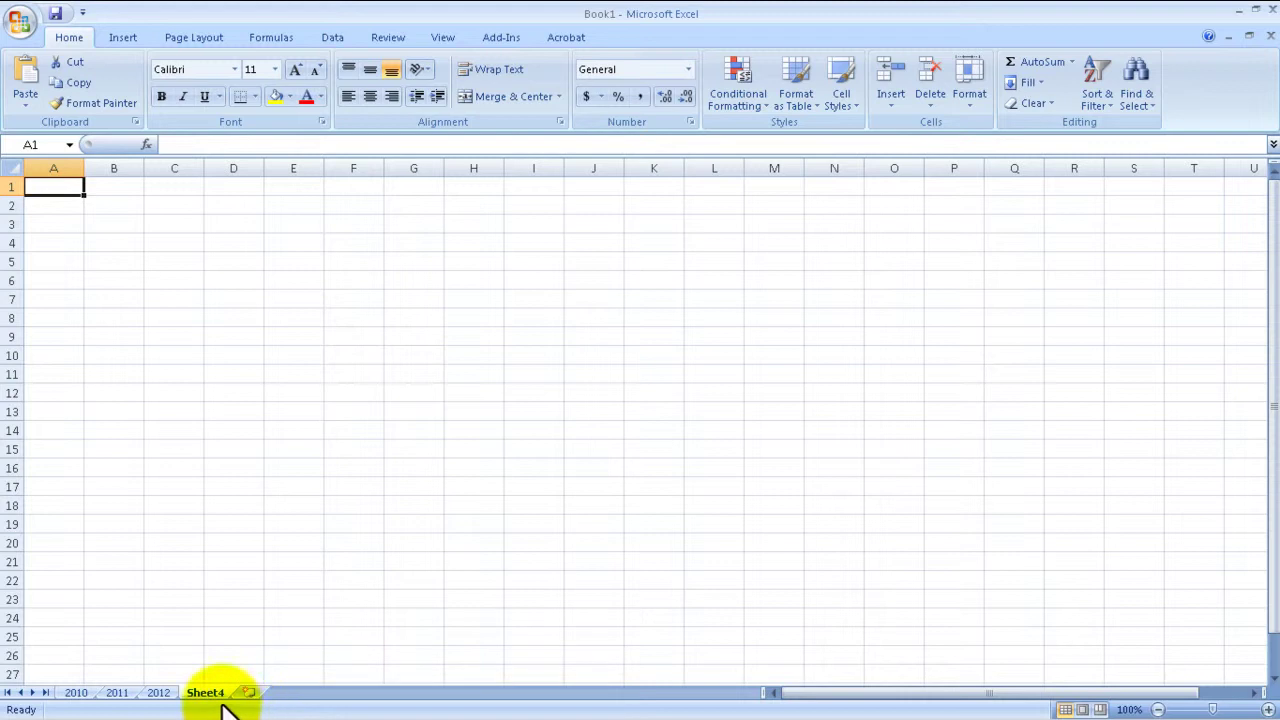
{"action": "right_click", "coordinate": [216, 697]}
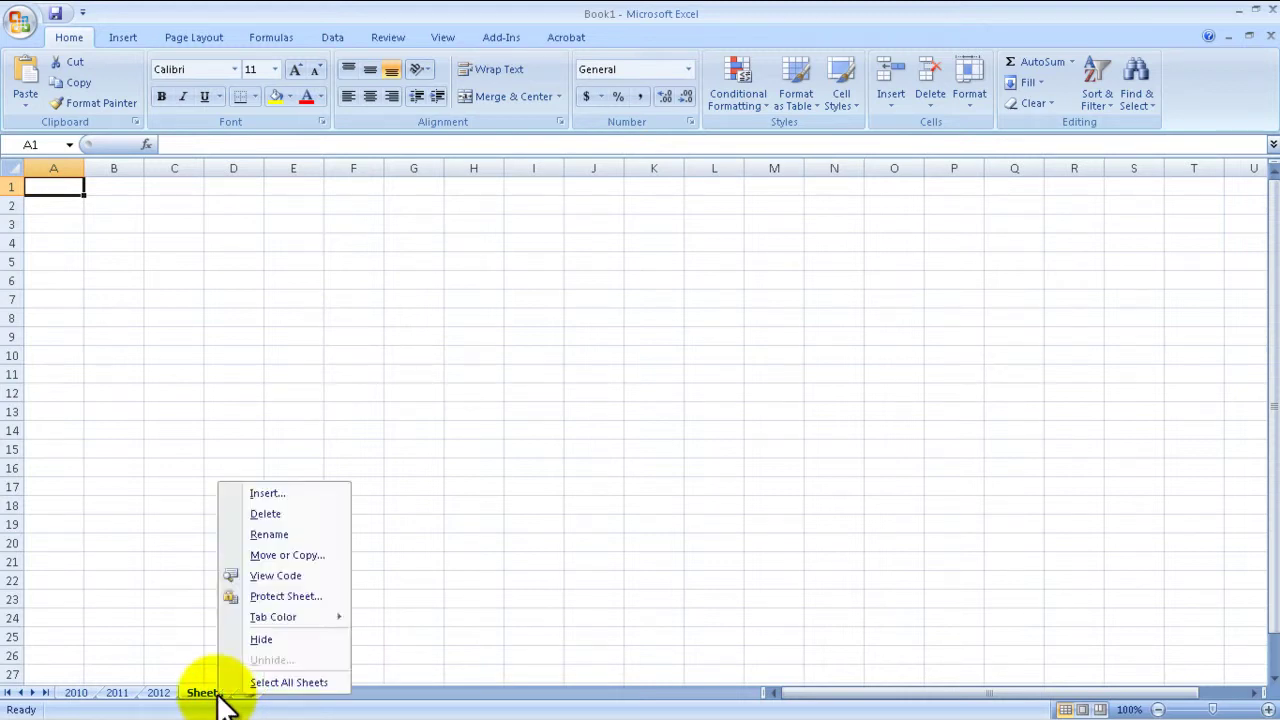
{"action": "left_click", "coordinate": [263, 537]}
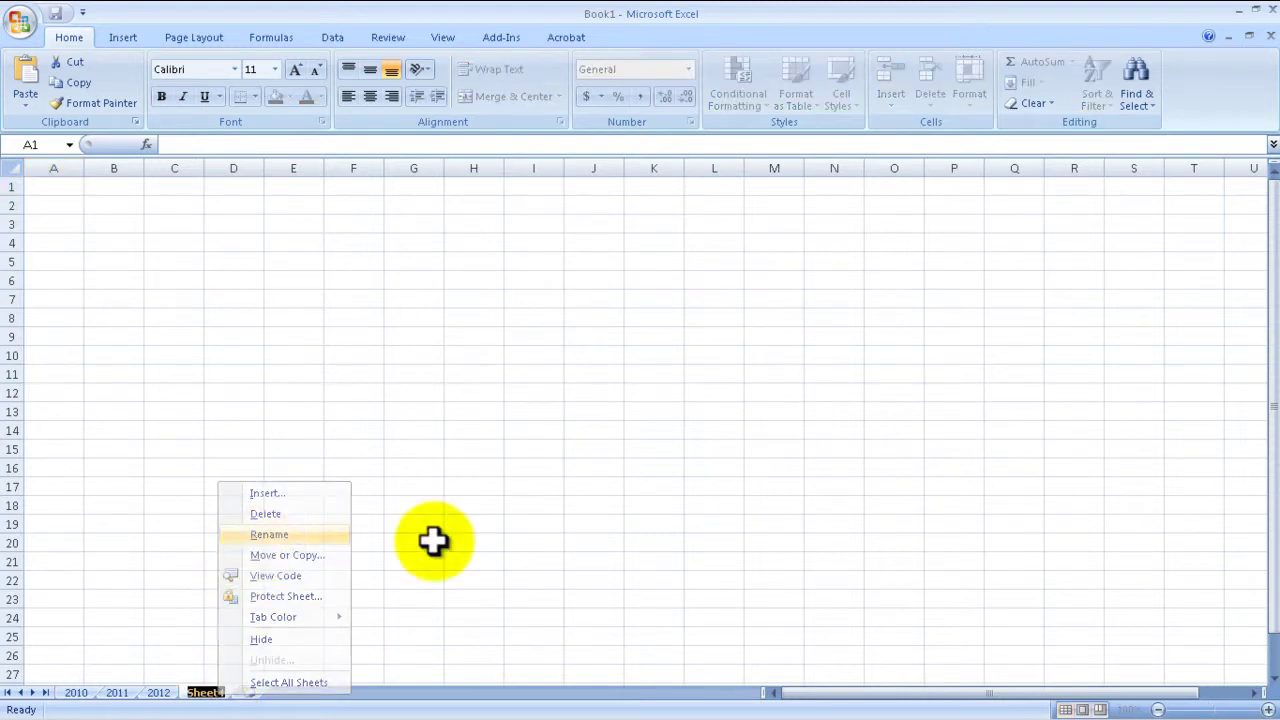
{"action": "type", "text": "2013"}
{"action": "left_click", "coordinate": [485, 542]}
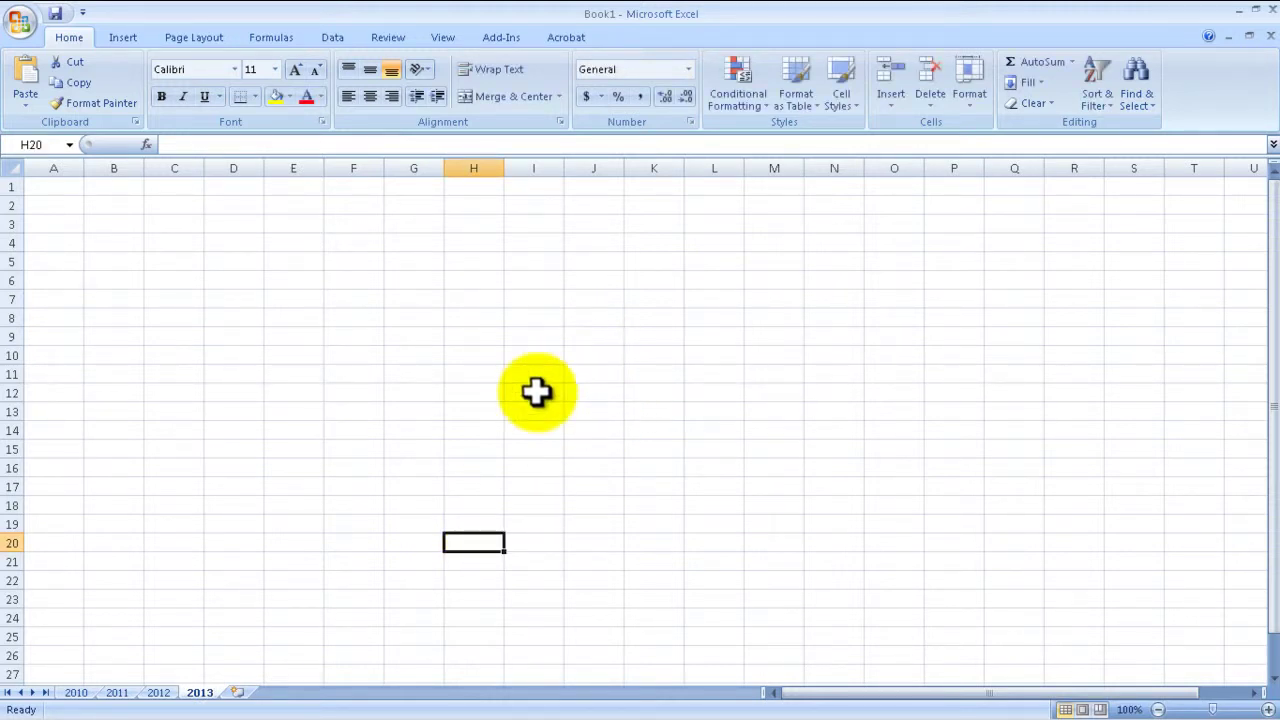
{"action": "right_click", "coordinate": [199, 694]}
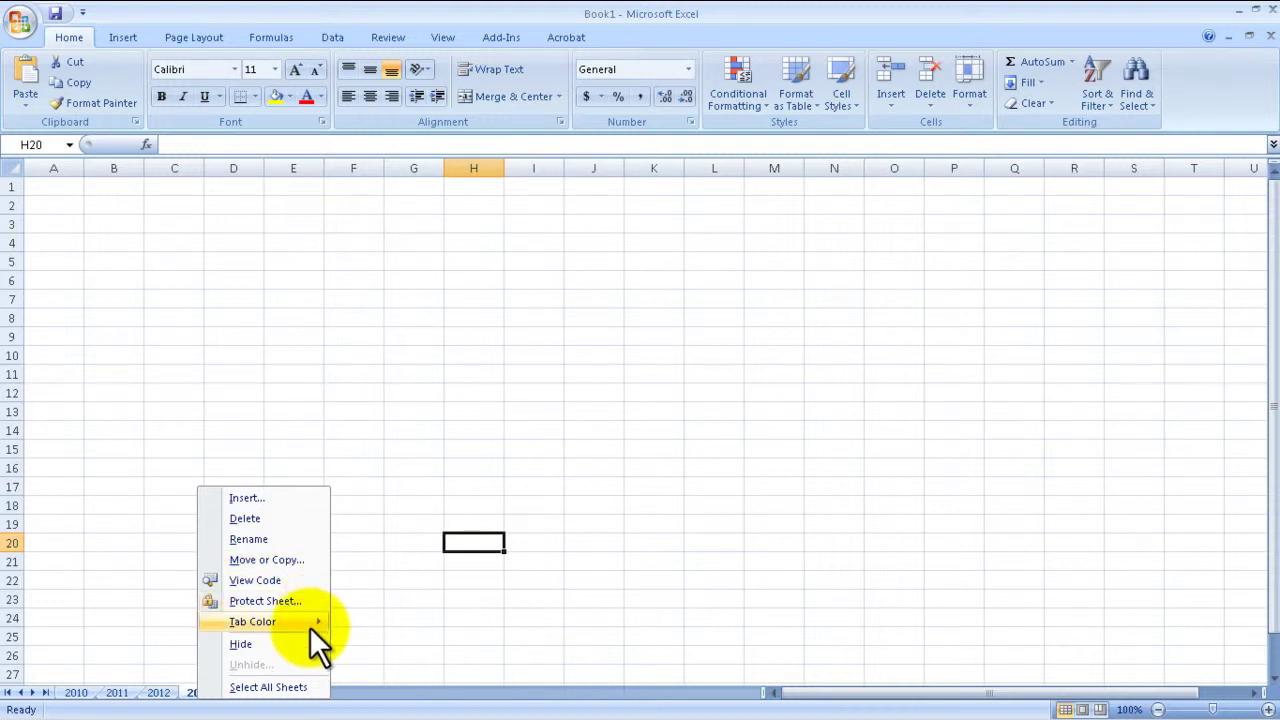
{"action": "mouse_move", "coordinate": [310, 622]}
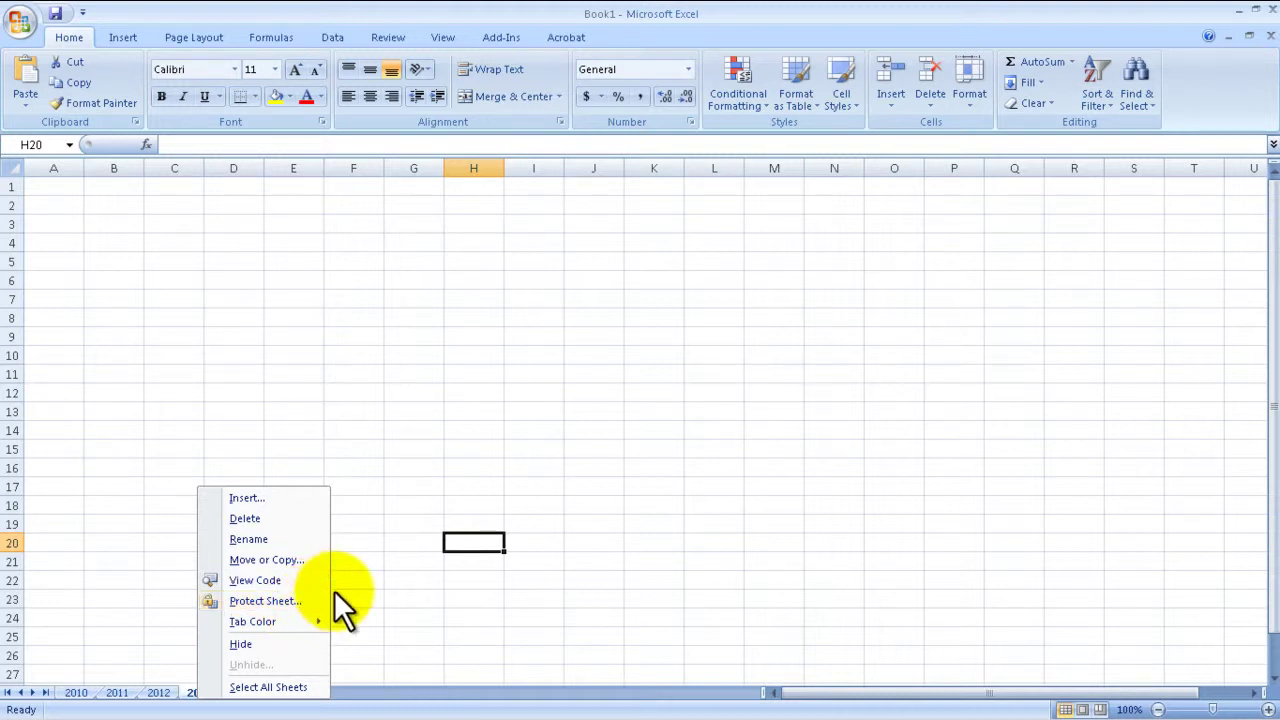
{"action": "key", "text": "Escape"}
Step: Add two more blank worksheets after the 2013 sheet
{"action": "left_click", "coordinate": [78, 693]}
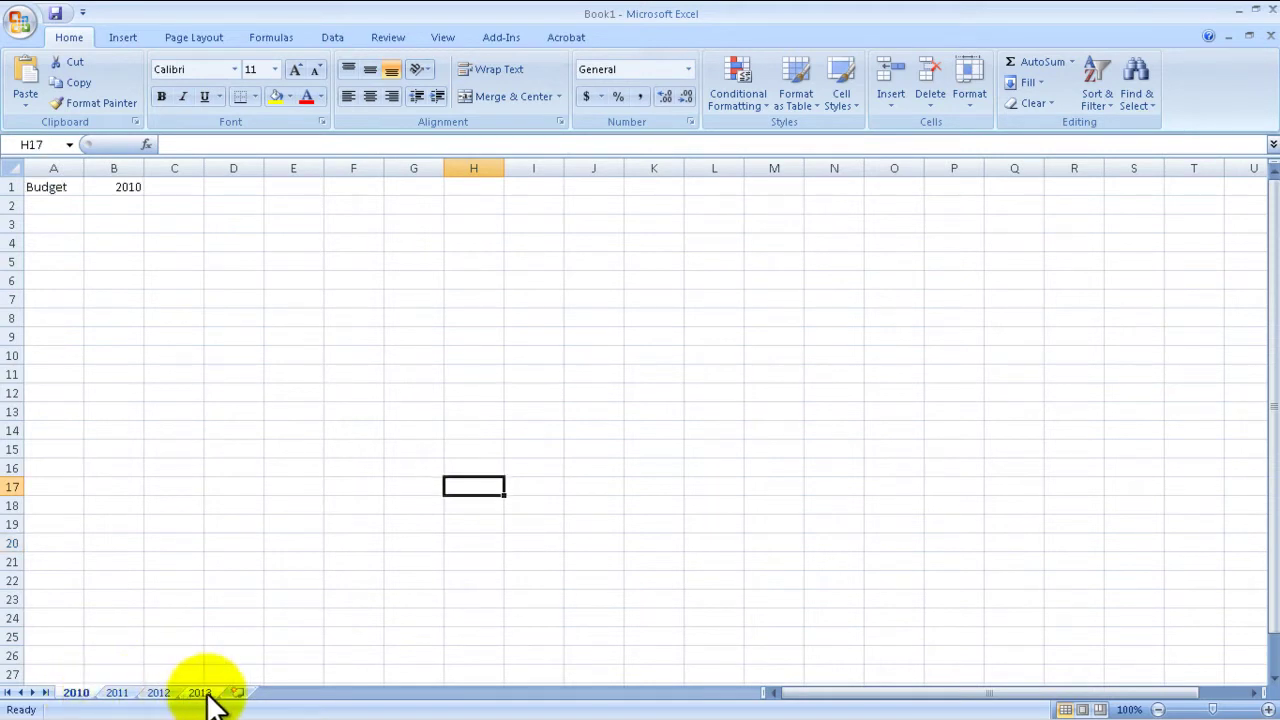
{"action": "left_click", "coordinate": [236, 692]}
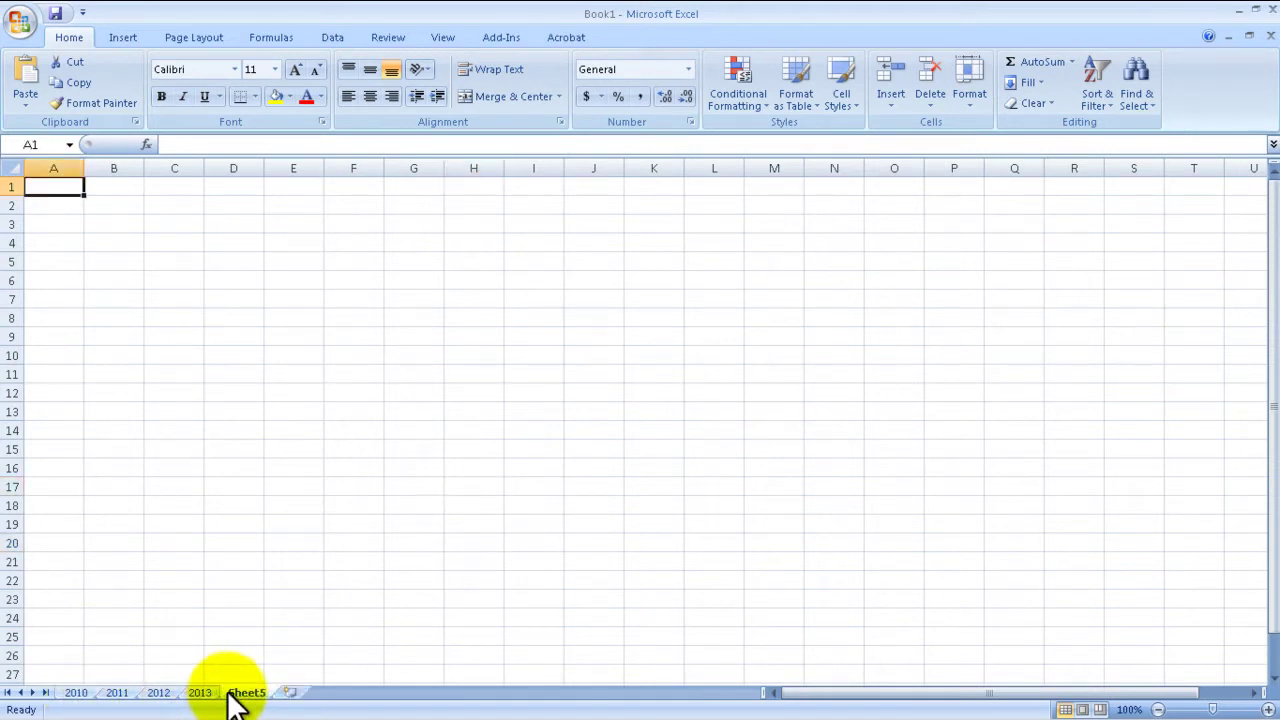
{"action": "left_click", "coordinate": [80, 694]}
{"action": "left_click", "coordinate": [298, 698]}
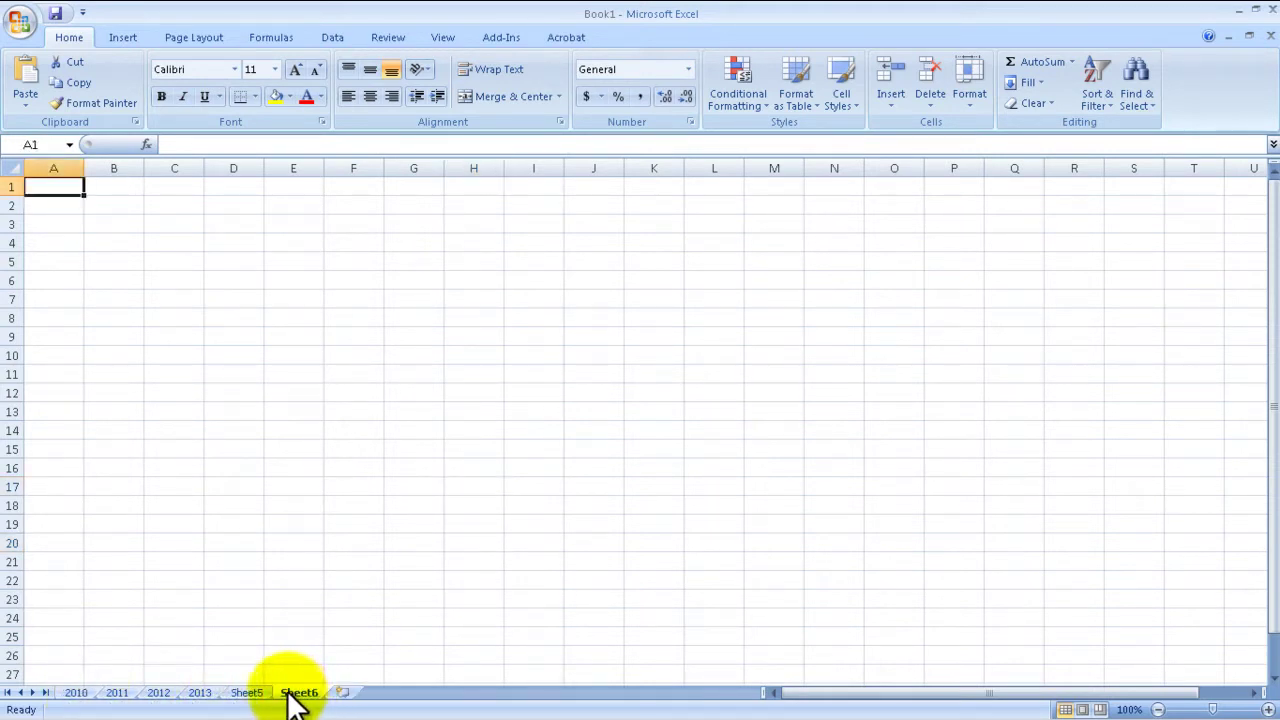
Step: Delete the extra blank worksheets Sheet6 and Sheet5
{"action": "right_click", "coordinate": [290, 700]}
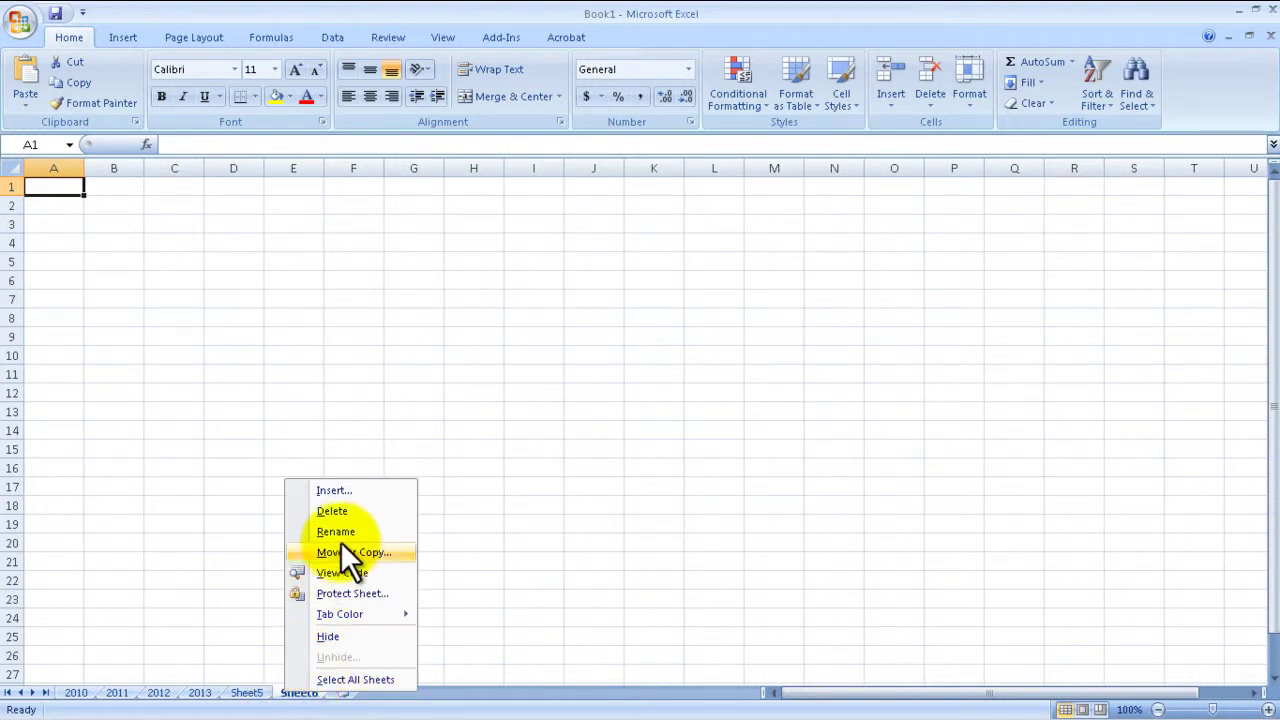
{"action": "left_click", "coordinate": [340, 511]}
{"action": "right_click", "coordinate": [260, 695]}
{"action": "left_click", "coordinate": [325, 506]}
Step: Set the 2010 worksheet's tab color to the standard red
{"action": "right_click", "coordinate": [140, 668]}
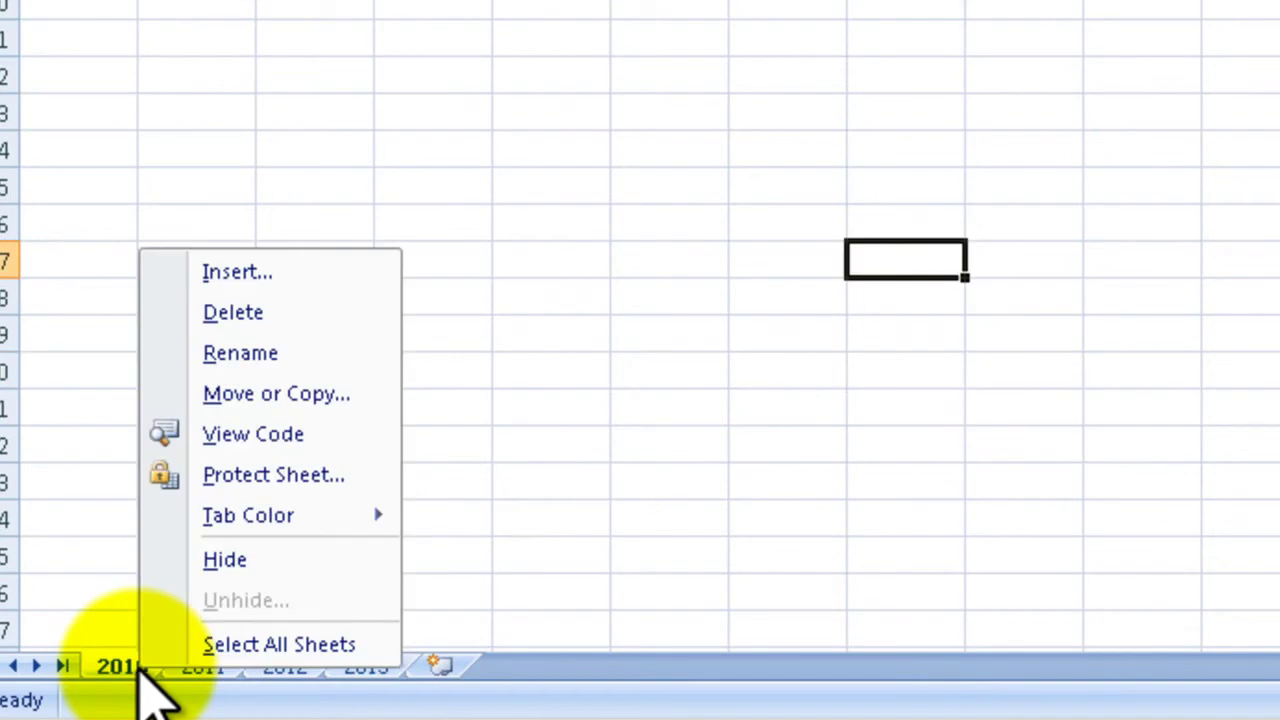
{"action": "mouse_move", "coordinate": [263, 522]}
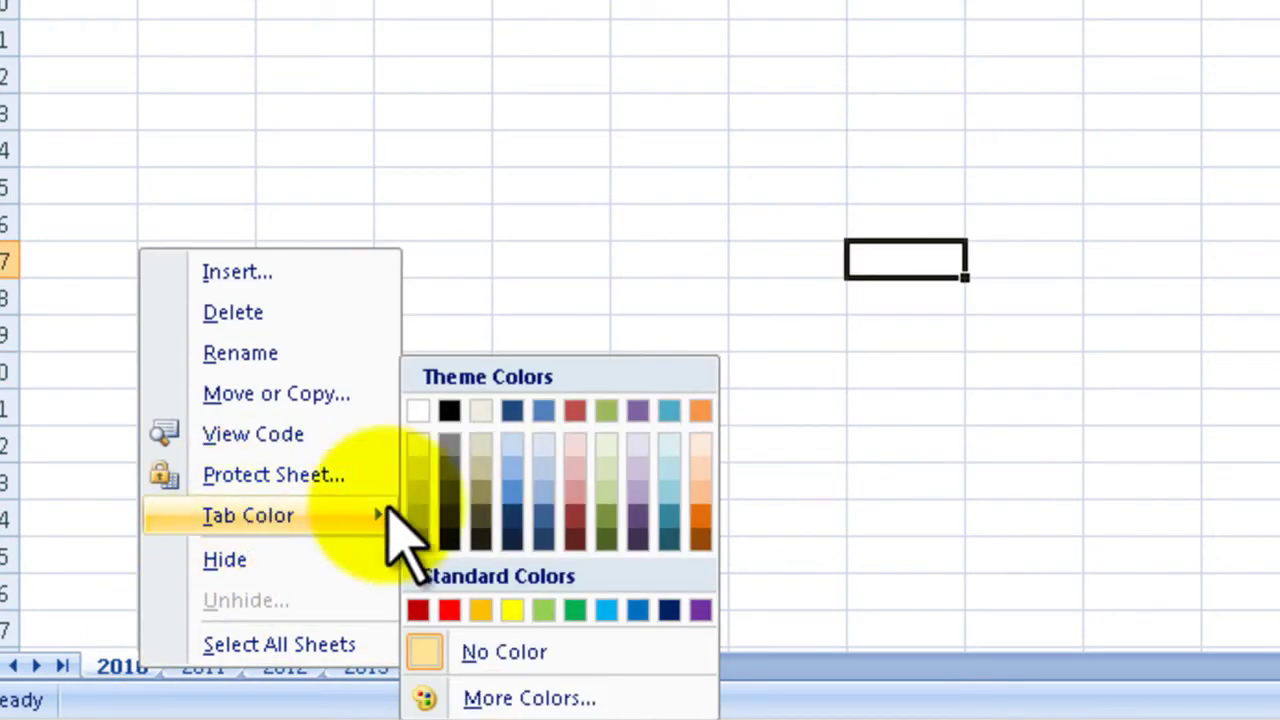
{"action": "left_click", "coordinate": [452, 609]}
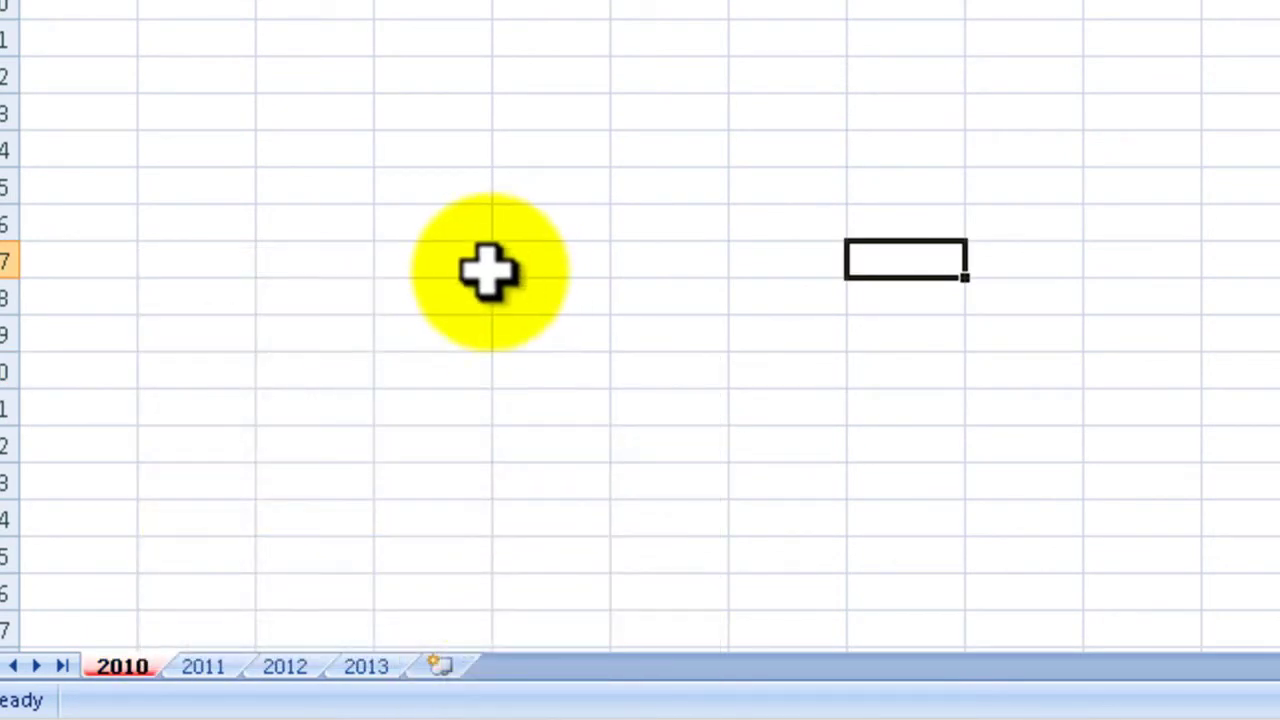
Step: Set the 2011 worksheet's tab color to standard yellow and the 2012 worksheet's tab color to standard green
{"action": "right_click", "coordinate": [214, 668]}
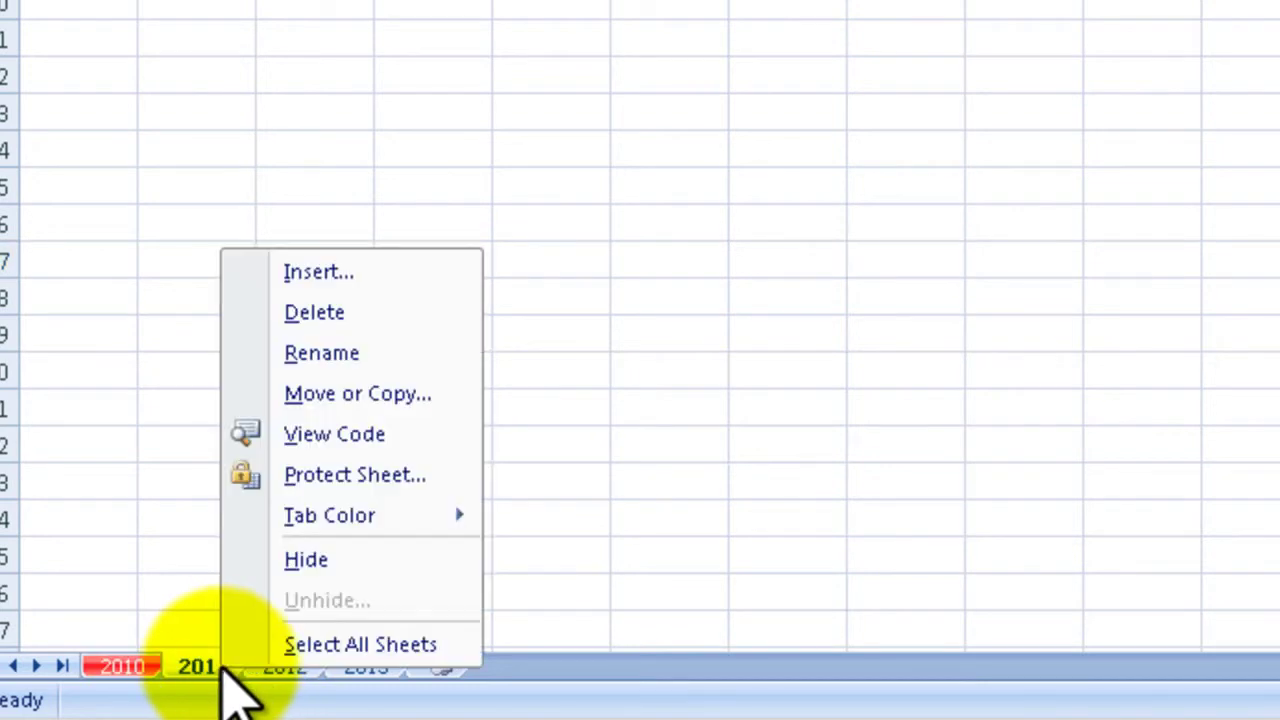
{"action": "mouse_move", "coordinate": [337, 514]}
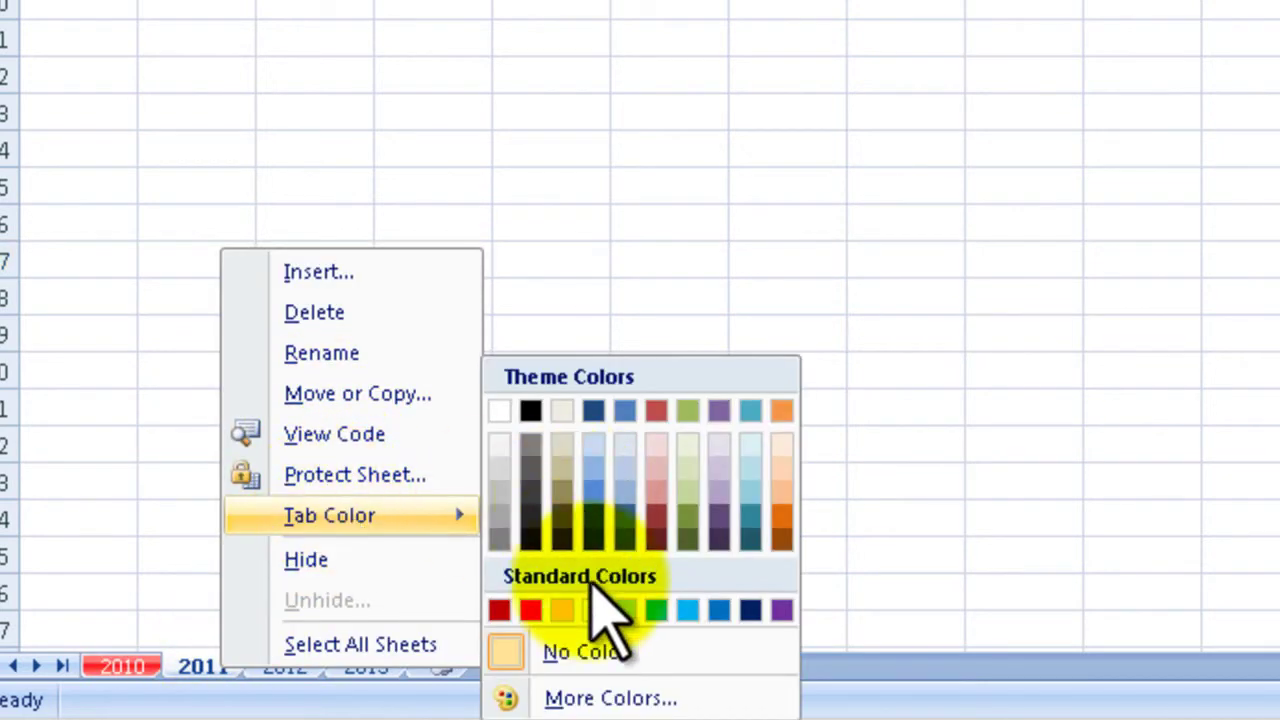
{"action": "left_click", "coordinate": [593, 608]}
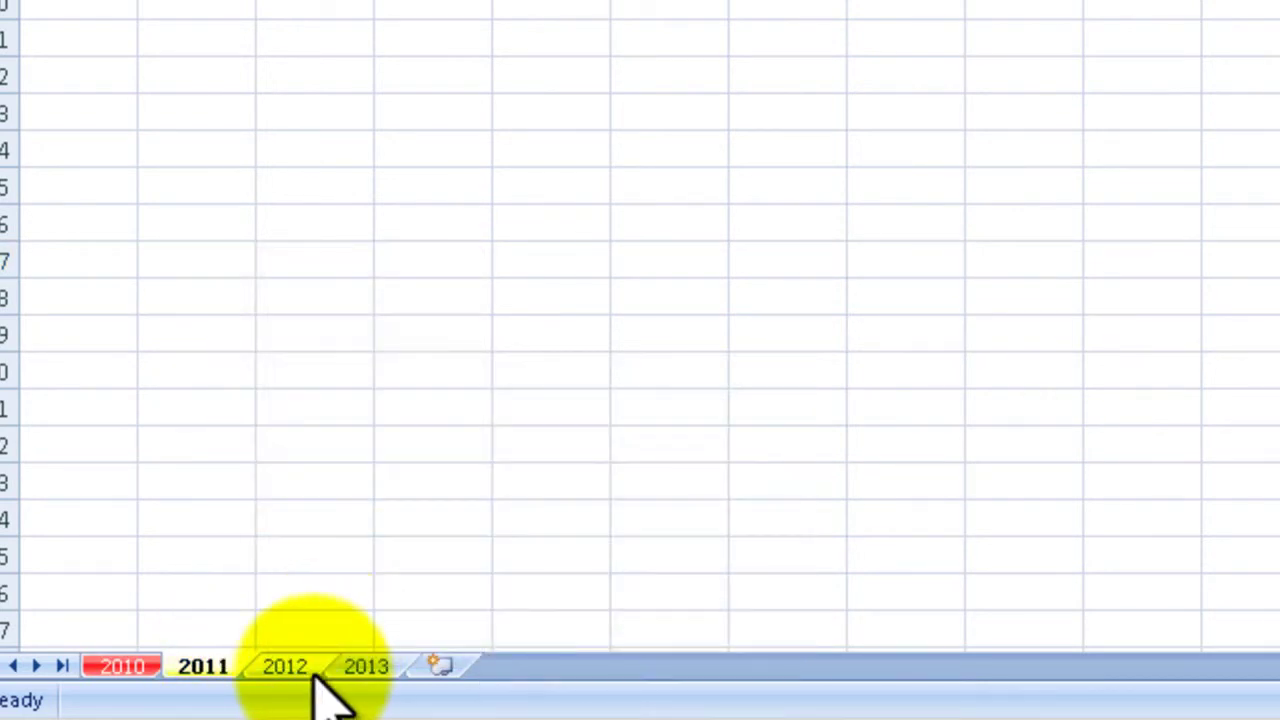
{"action": "right_click", "coordinate": [312, 672]}
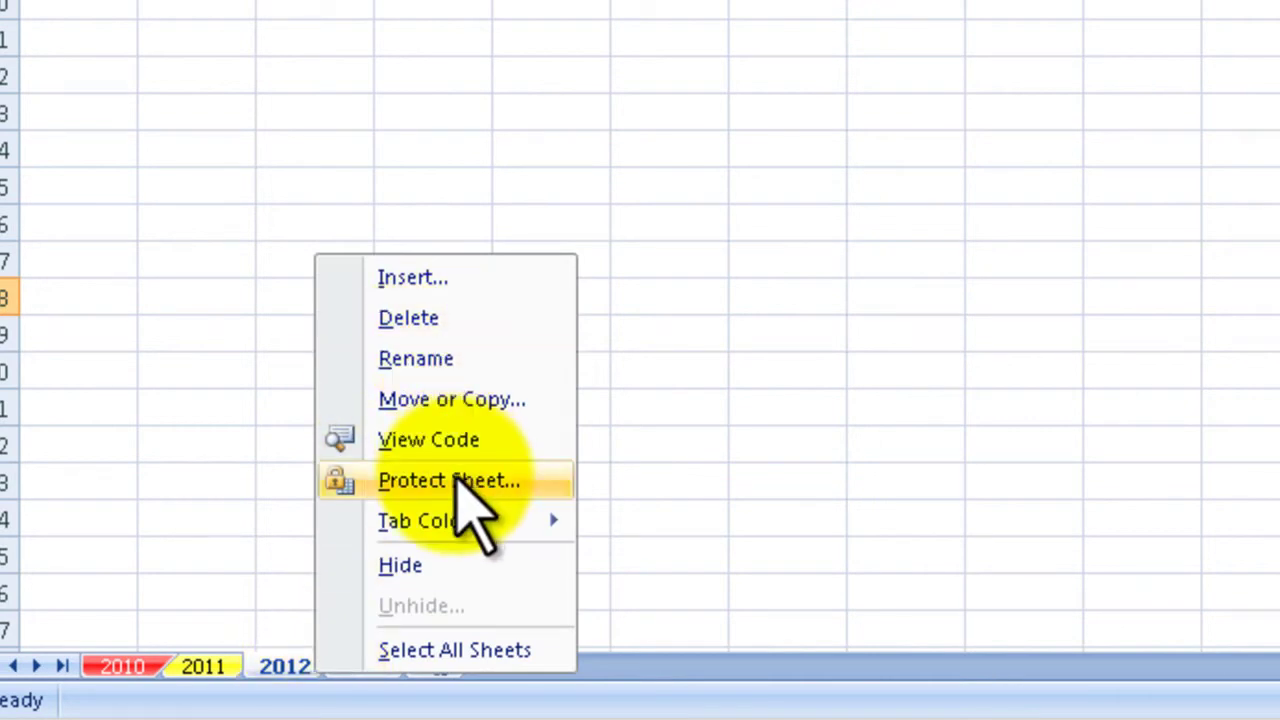
{"action": "mouse_move", "coordinate": [456, 520]}
{"action": "left_click", "coordinate": [750, 608]}
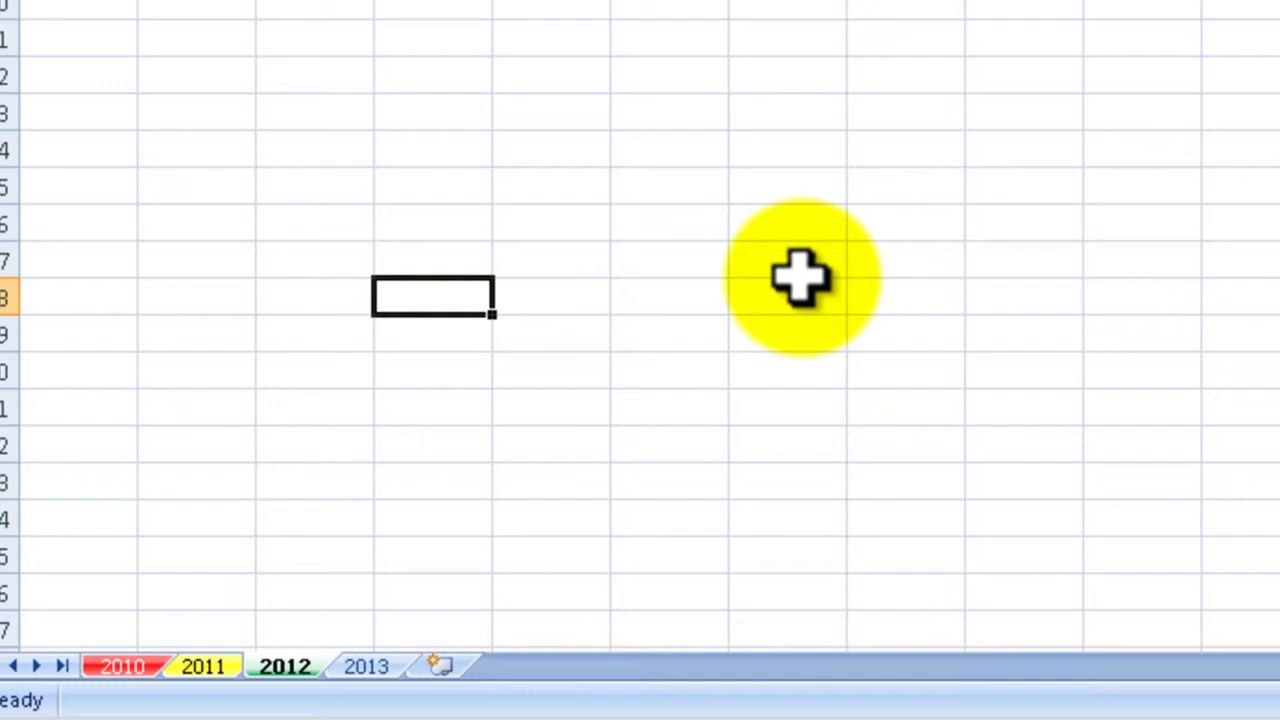
Step: Select all worksheets as a group, select cell C25, and ungroup them by switching to the 2011 sheet, ending on 2010
{"action": "right_click", "coordinate": [121, 669]}
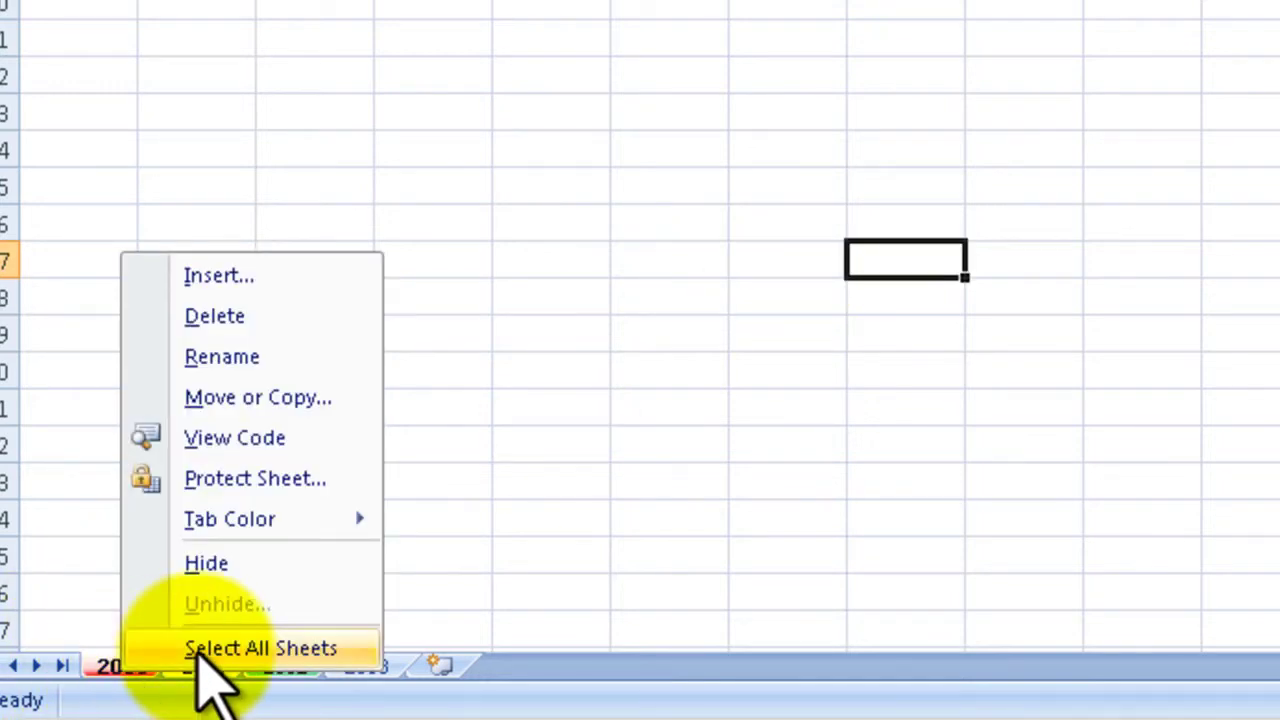
{"action": "left_click", "coordinate": [200, 650]}
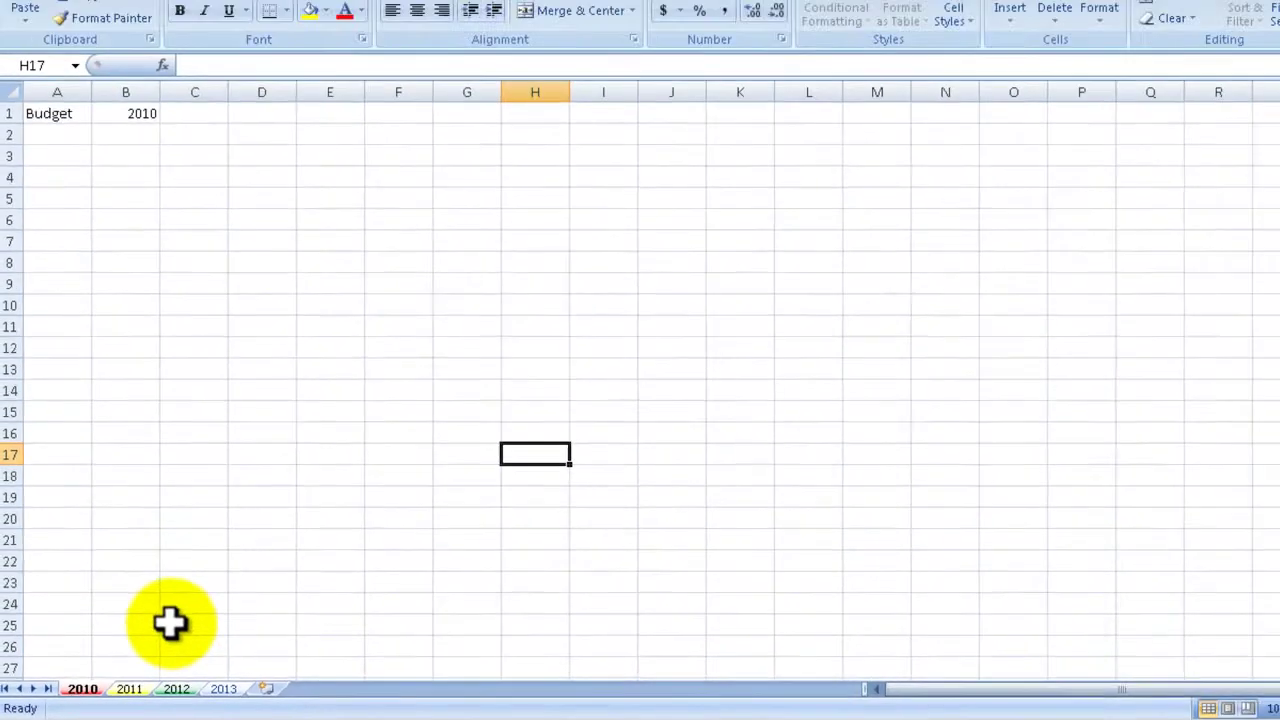
{"action": "left_click", "coordinate": [170, 623]}
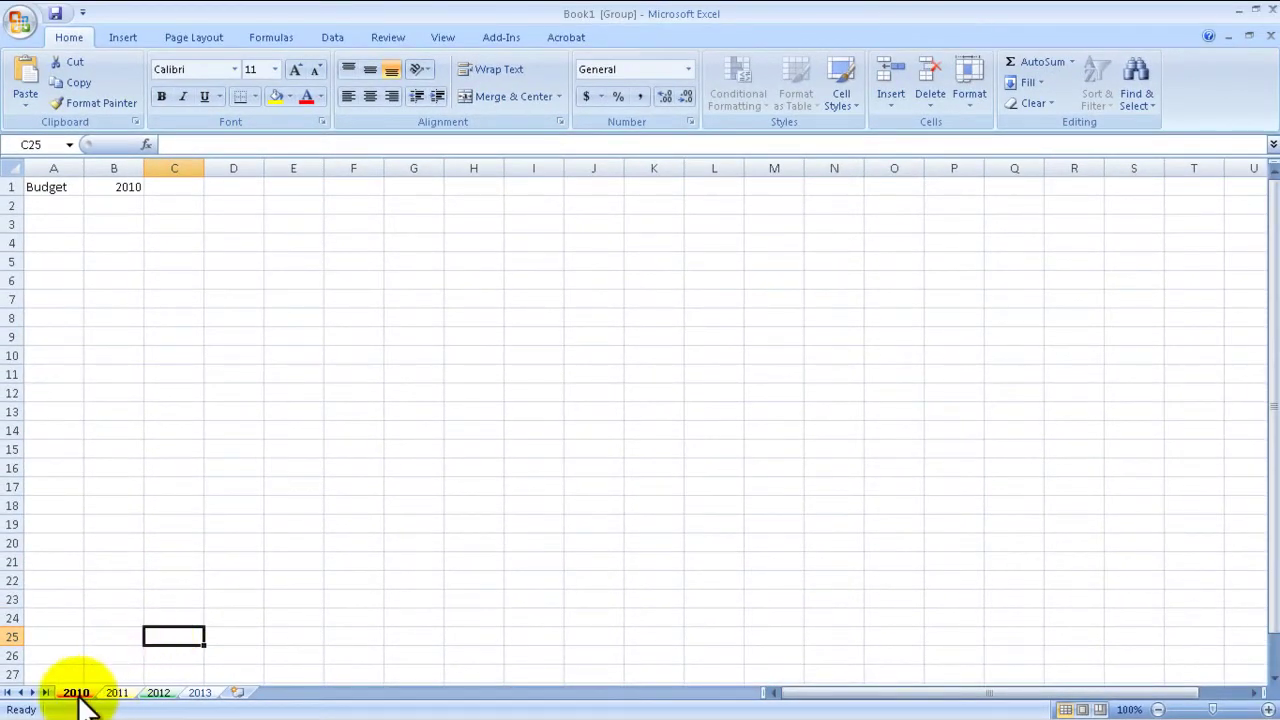
{"action": "right_click", "coordinate": [88, 690]}
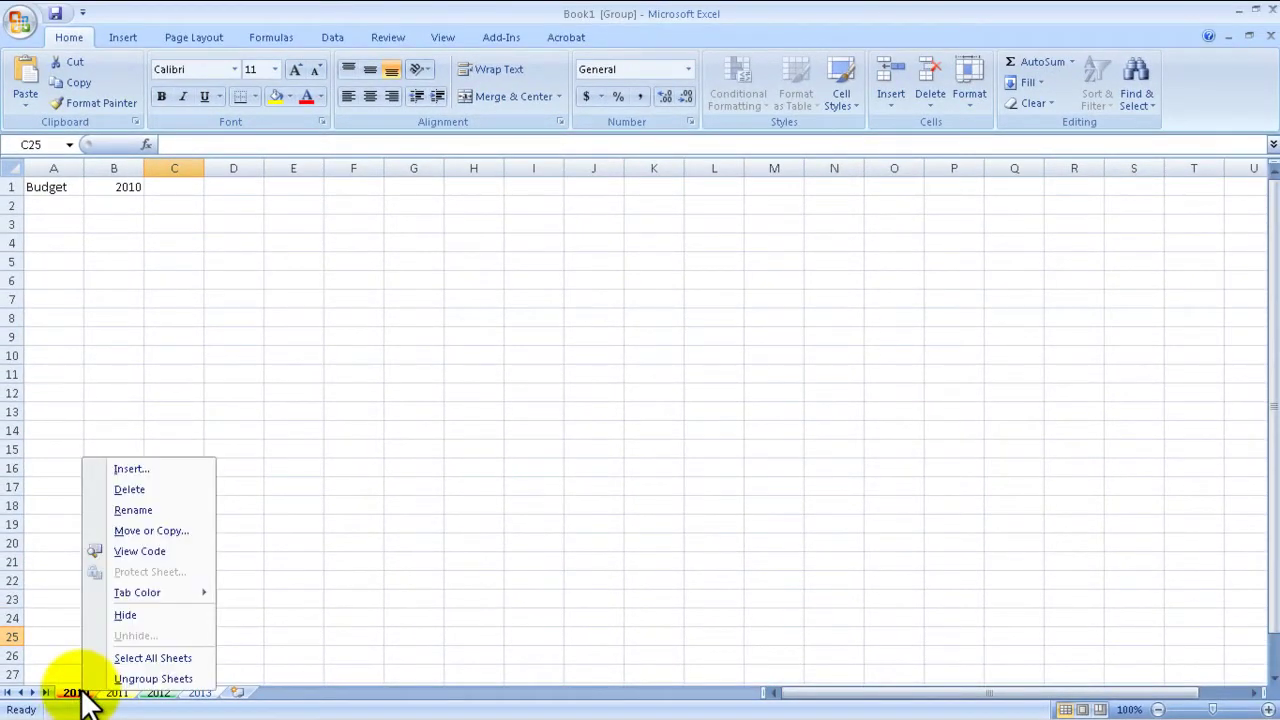
{"action": "left_click", "coordinate": [334, 578]}
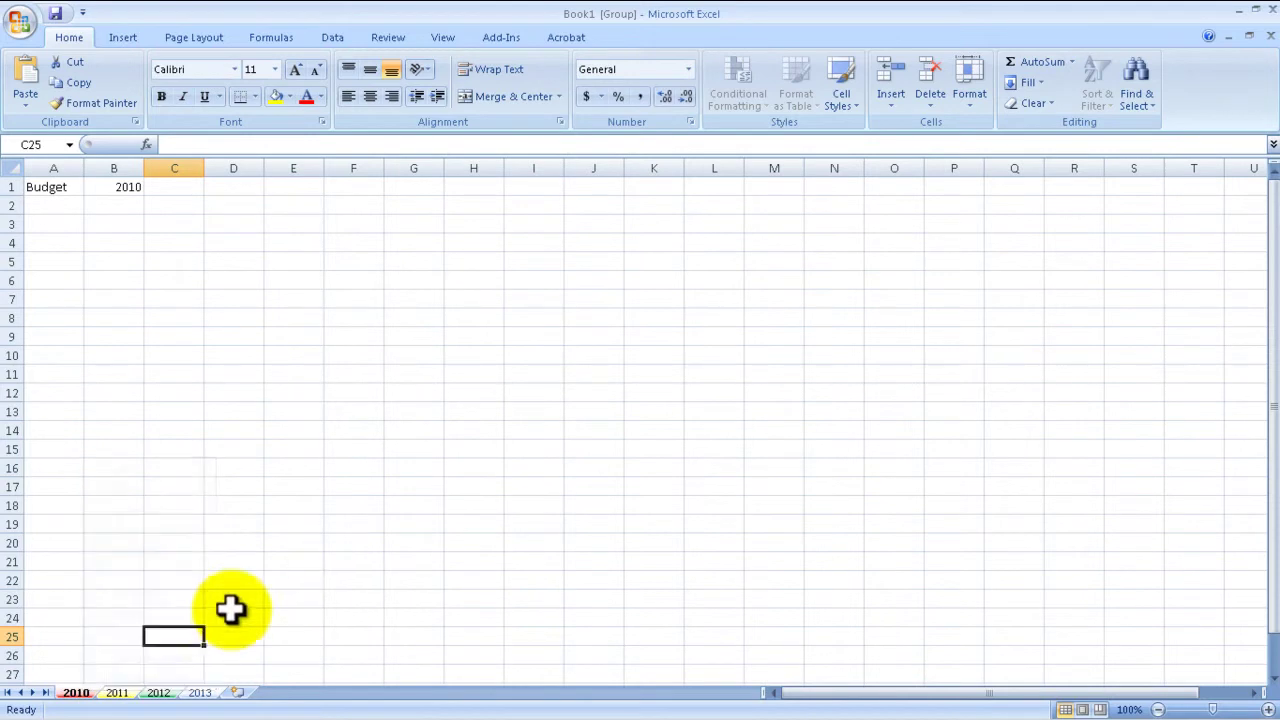
{"action": "left_click", "coordinate": [128, 693]}
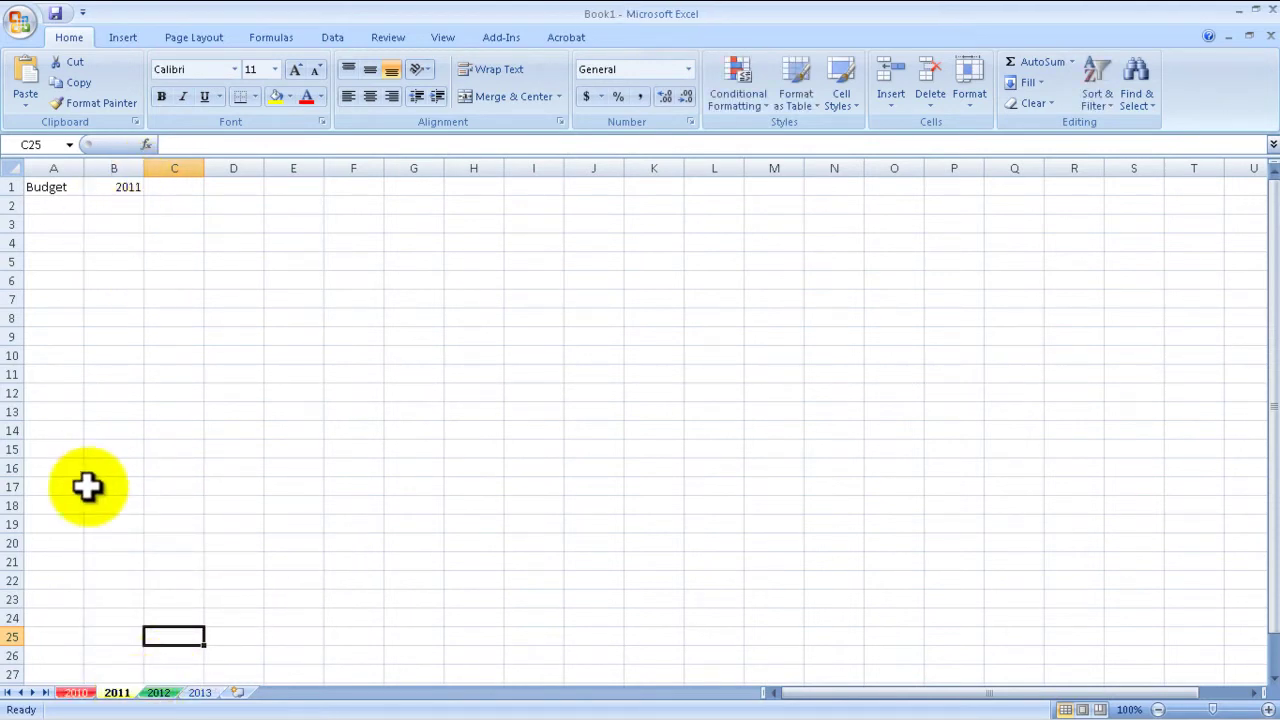
{"action": "left_click", "coordinate": [78, 692]}
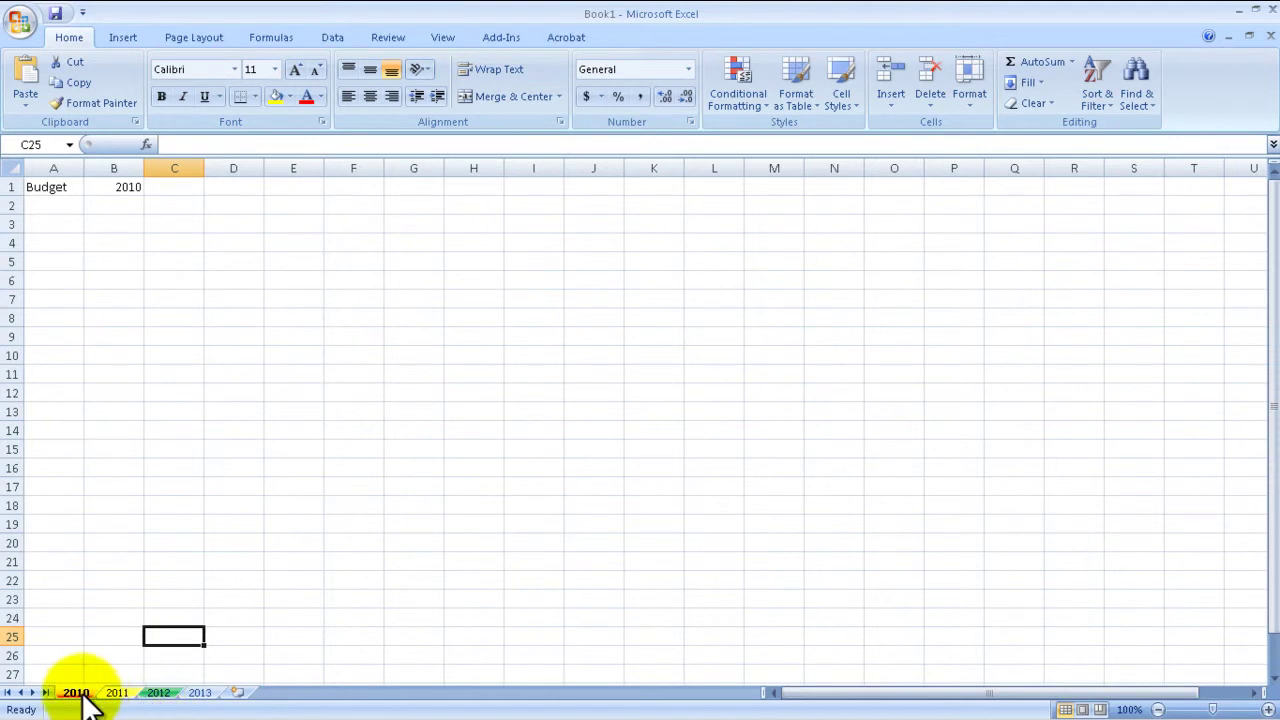
Step: Delete the blank 2013 worksheet
{"action": "right_click", "coordinate": [205, 690]}
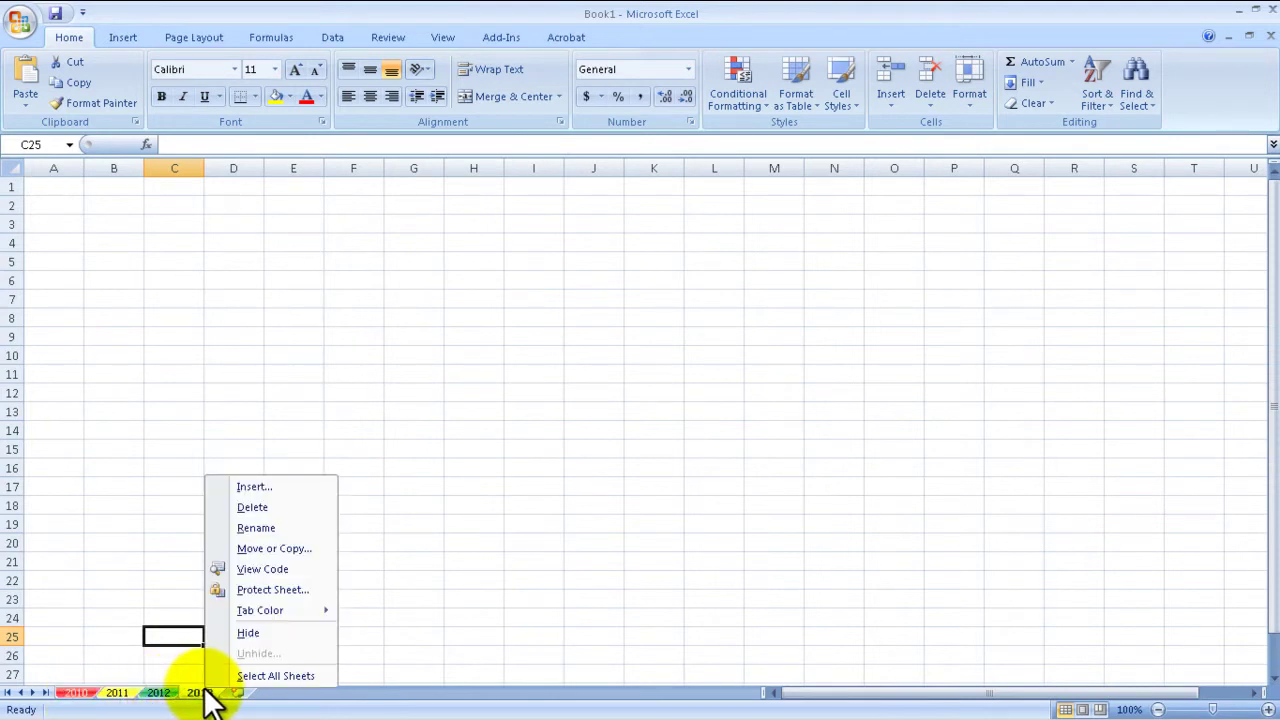
{"action": "left_click", "coordinate": [252, 509]}
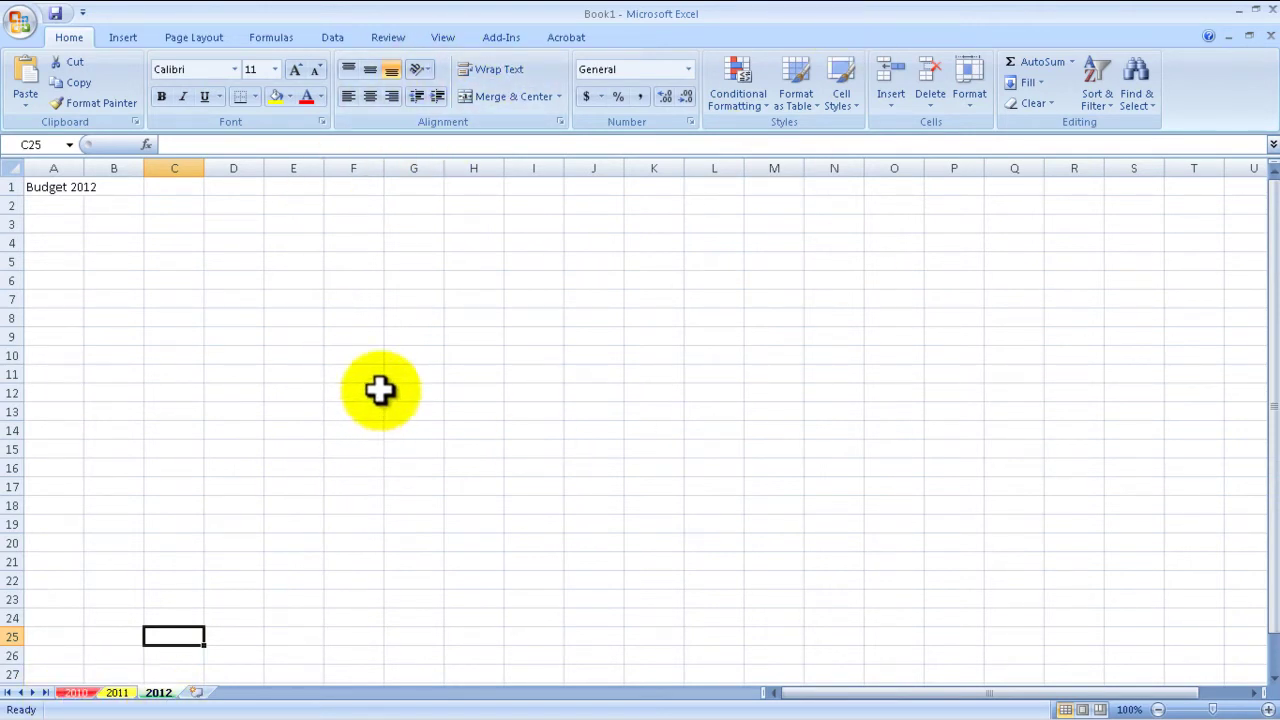
Step: Set the default number of sheets included in new workbooks to 5 in the program options
{"action": "left_click", "coordinate": [20, 22]}
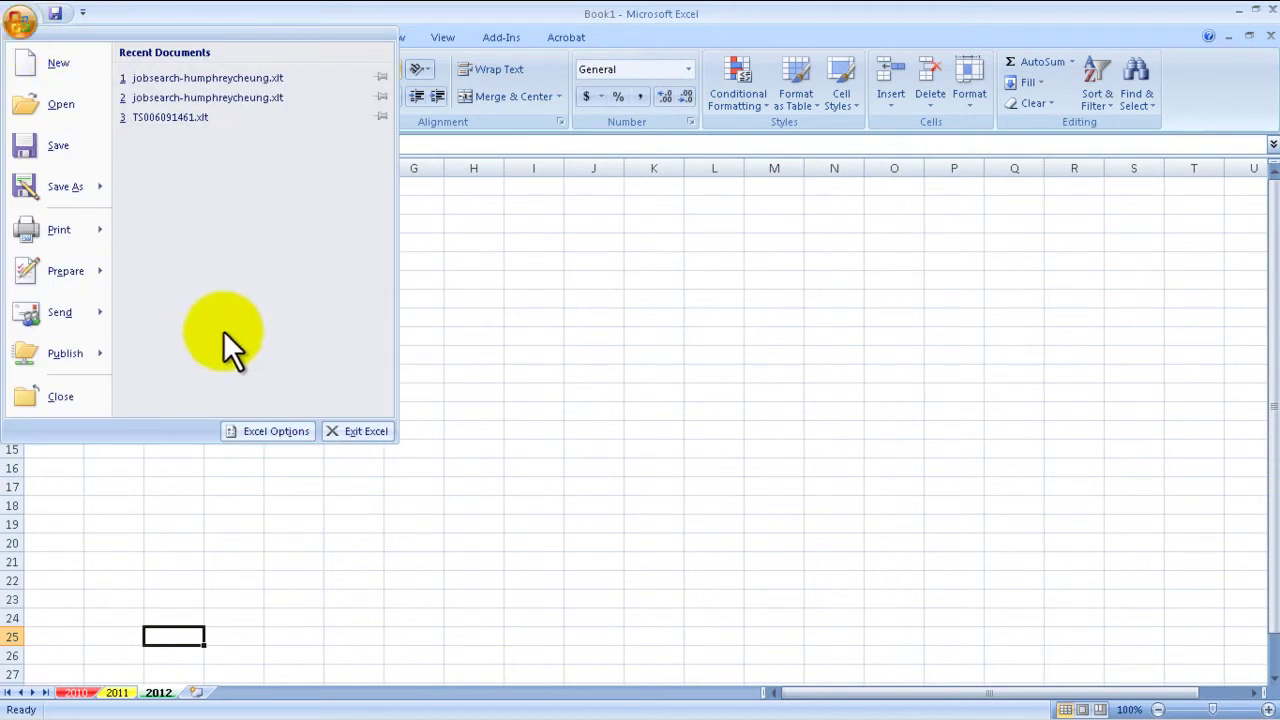
{"action": "left_click", "coordinate": [262, 431]}
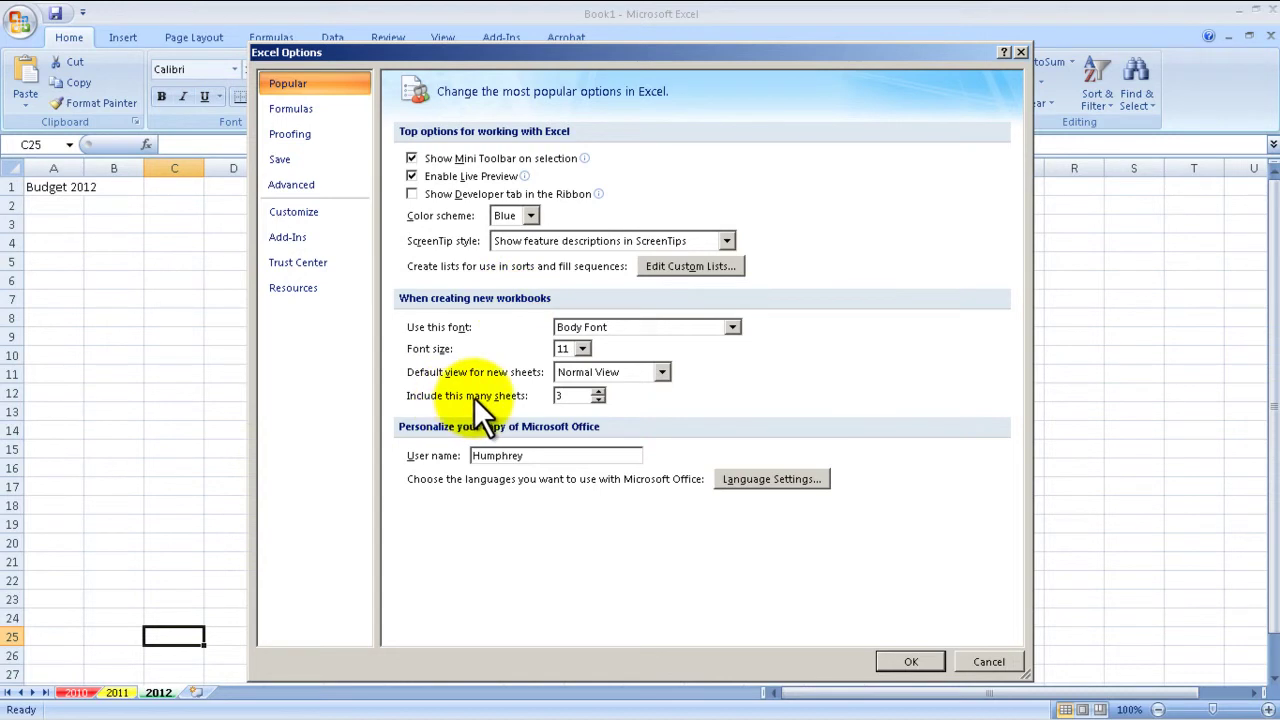
{"action": "left_click_drag", "start_coordinate": [575, 396], "coordinate": [530, 397]}
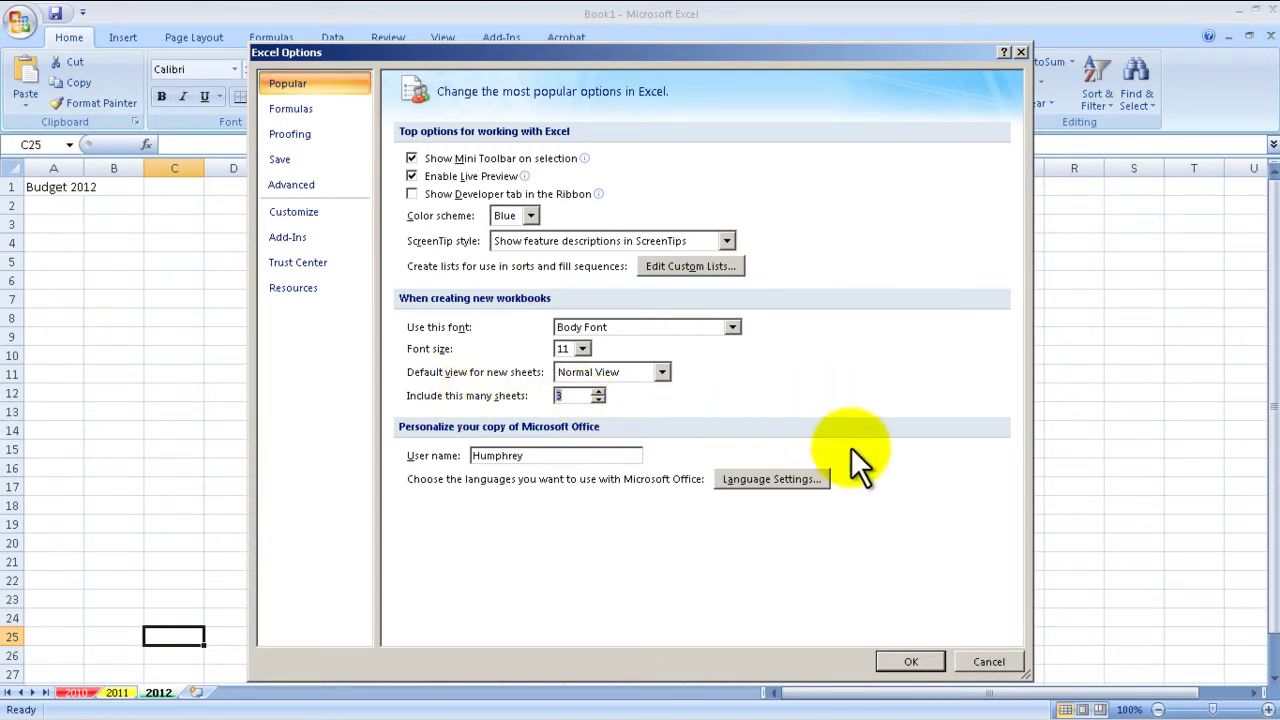
{"action": "type", "text": "5"}
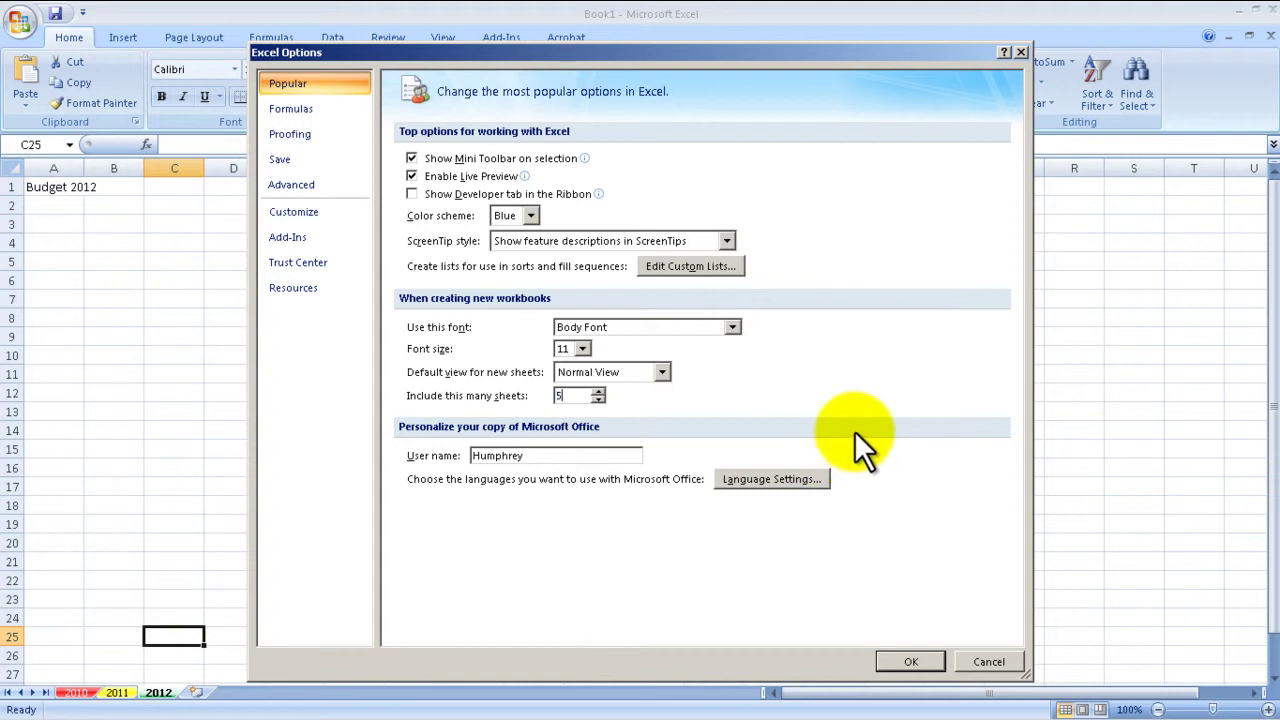
{"action": "left_click", "coordinate": [910, 661]}
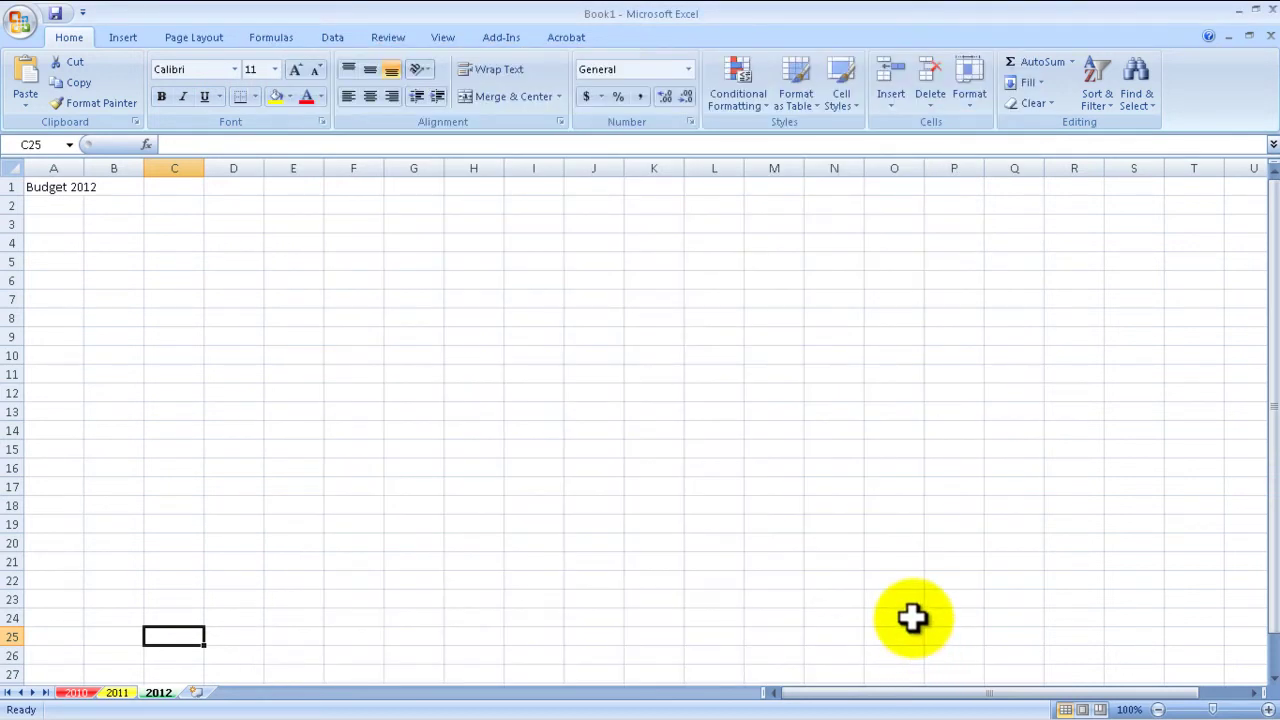
Step: Create a new workbook from the Blank Workbook template
{"action": "left_click", "coordinate": [36, 29]}
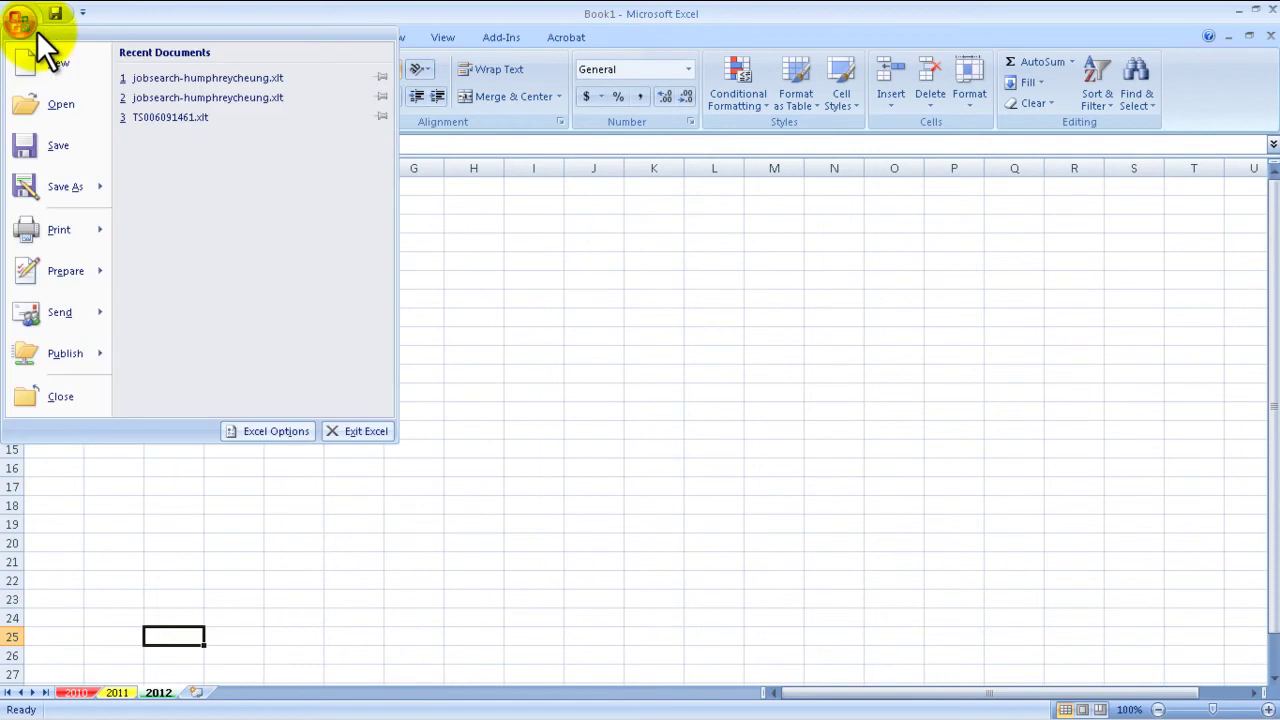
{"action": "left_click", "coordinate": [51, 70]}
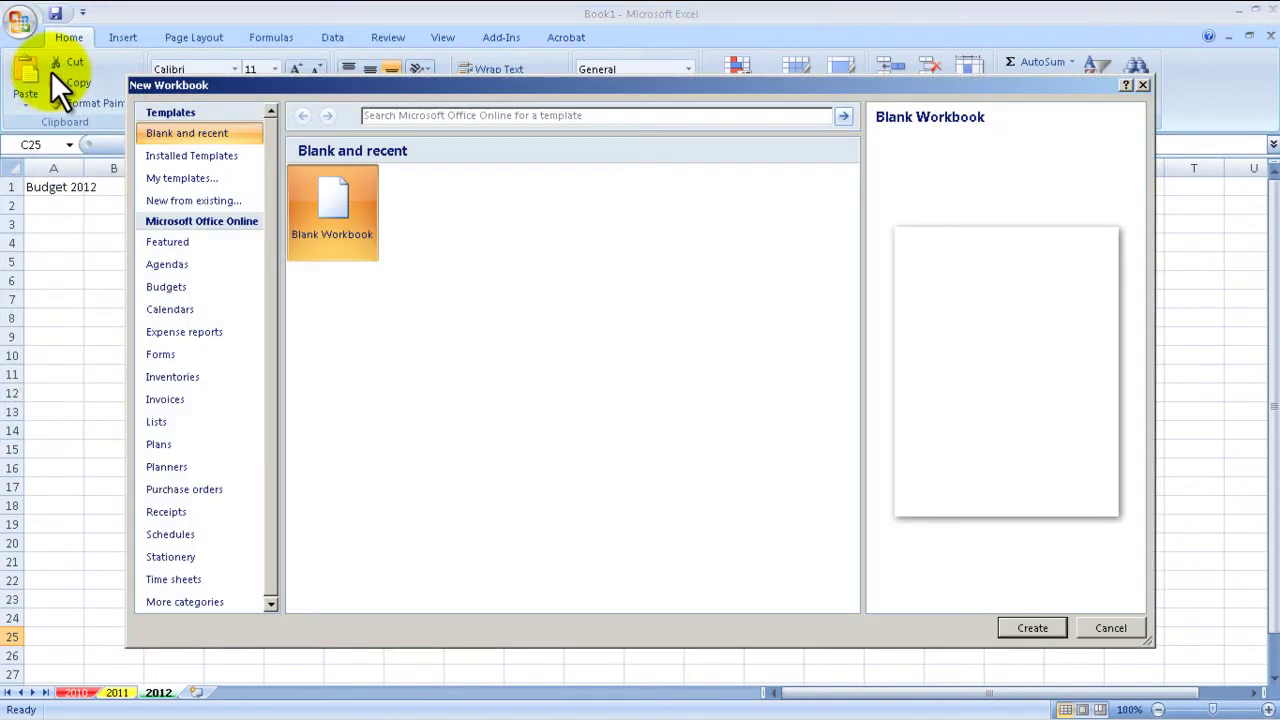
{"action": "left_click", "coordinate": [1031, 630]}
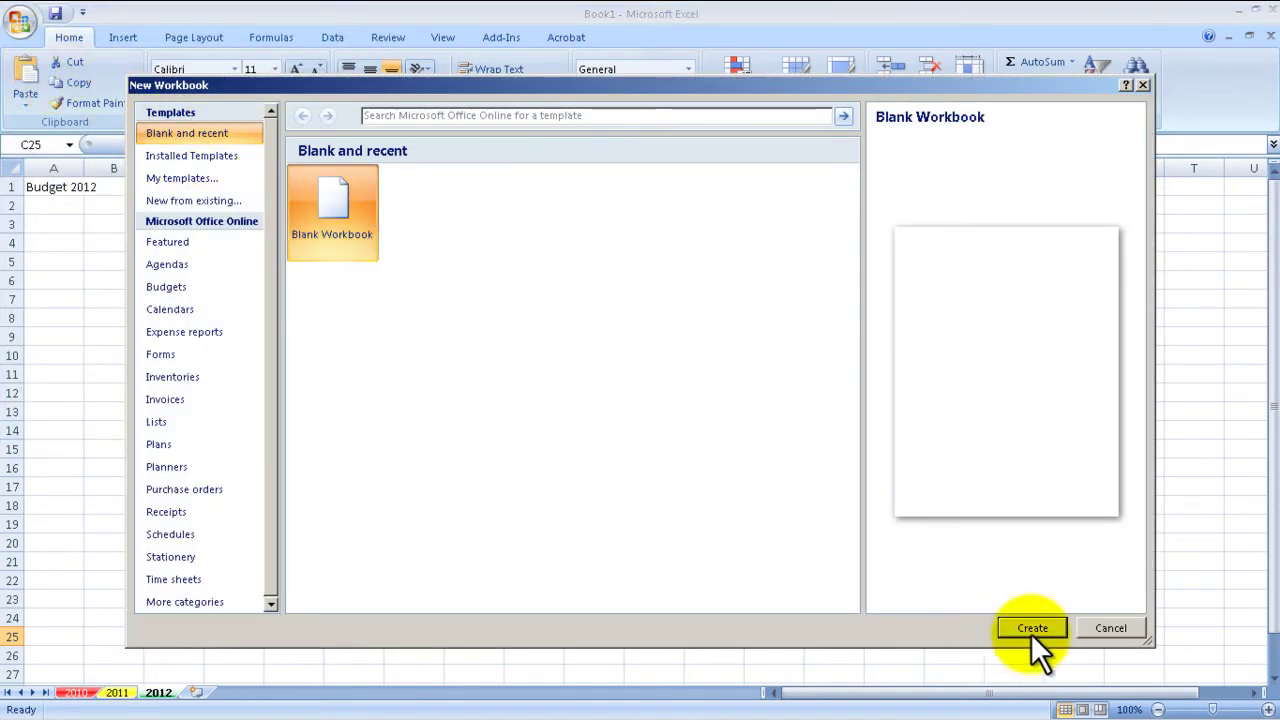